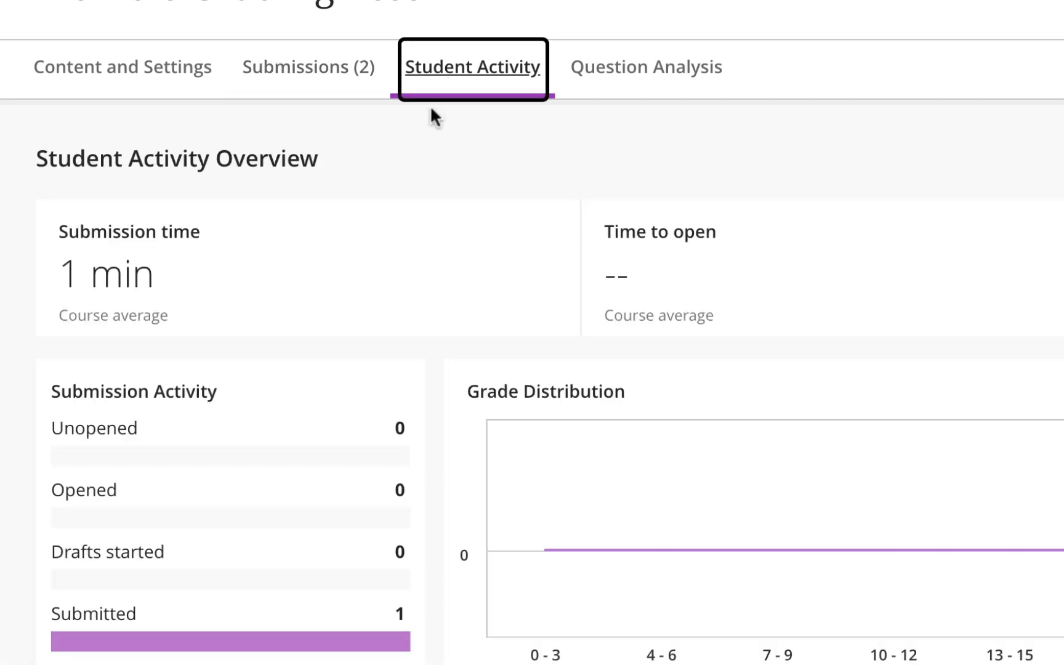
Open the first listed student's attempt for grading from the test's submissions.
key("Tab")
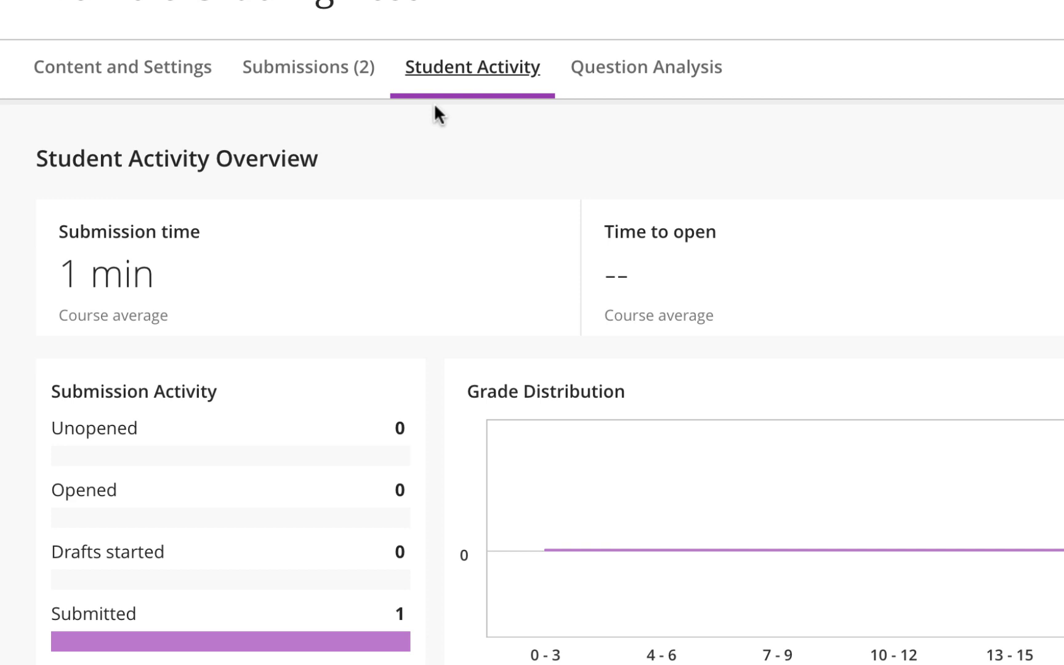
left_click(289, 90)
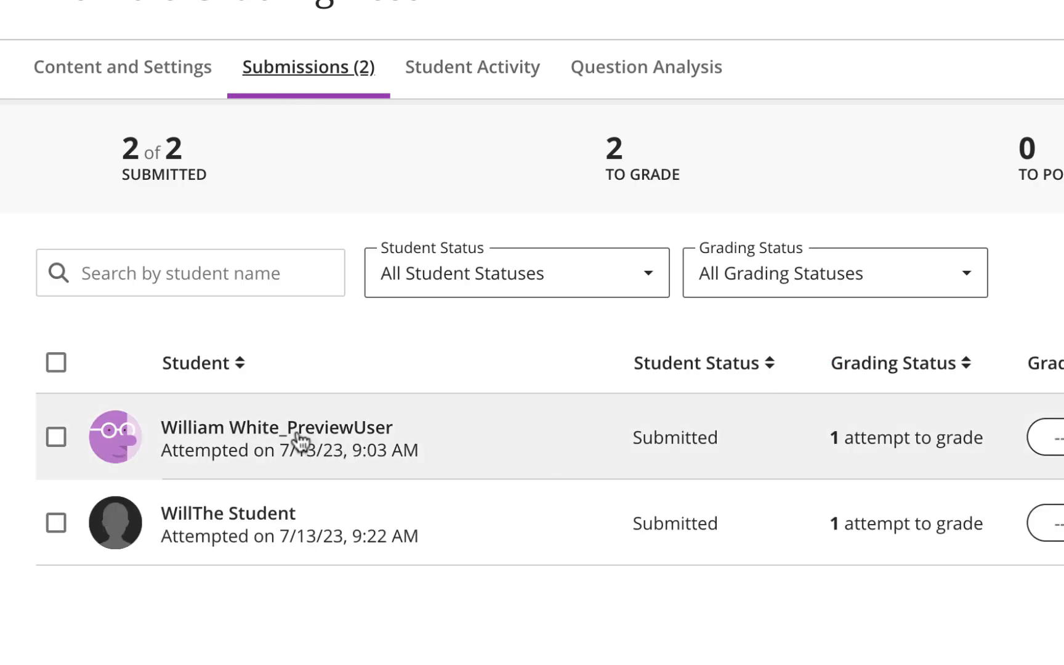
left_click(297, 436)
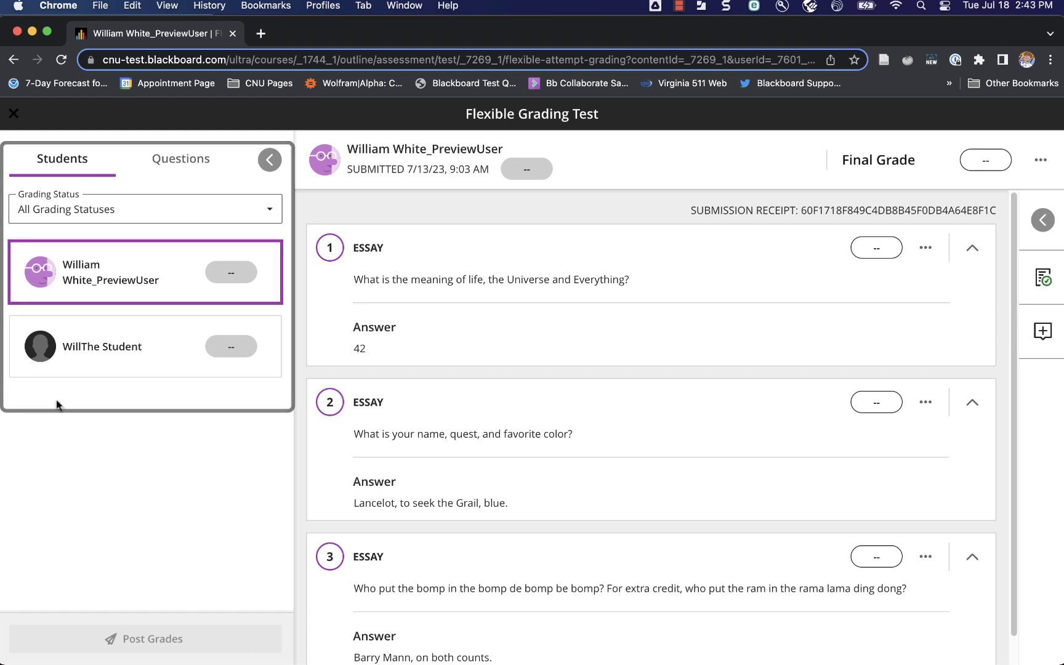
Switch back and forth between the two students' submissions to compare their essay answers.
left_click(85, 347)
left_click(103, 303)
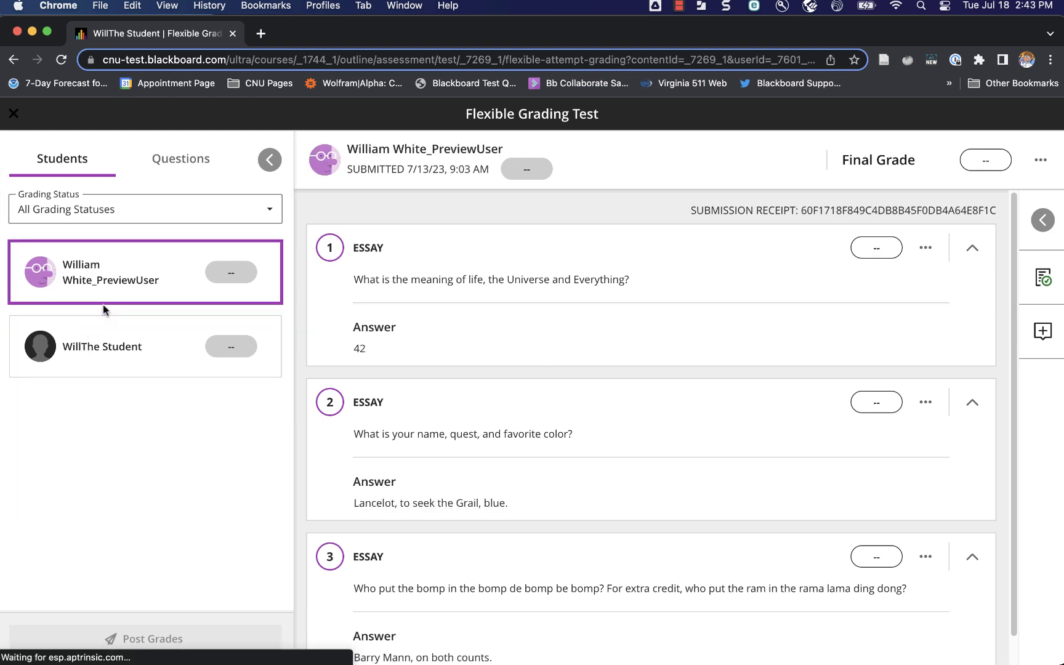
left_click(92, 372)
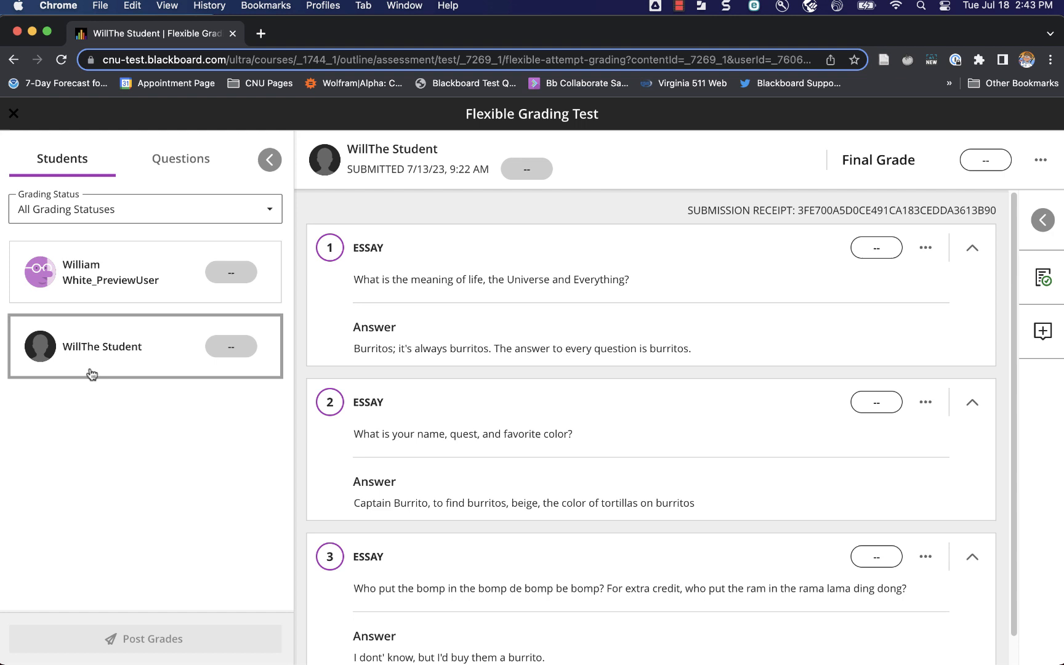
left_click(111, 262)
left_click(87, 342)
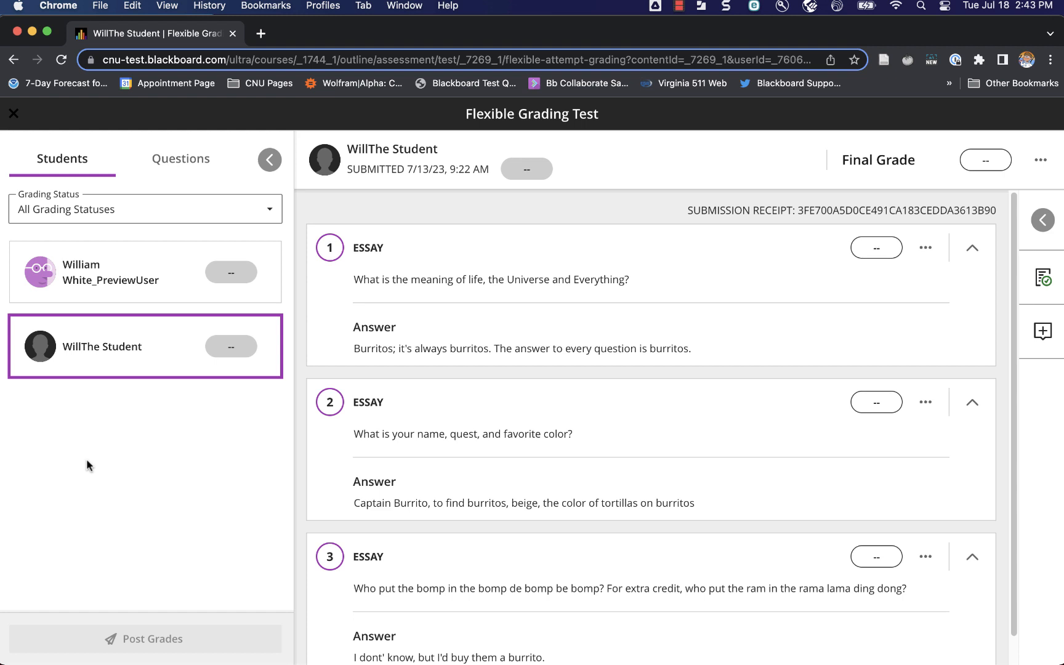
Switch to grading by question and view all students' answers to essay questions 2 and 1.
left_click(165, 173)
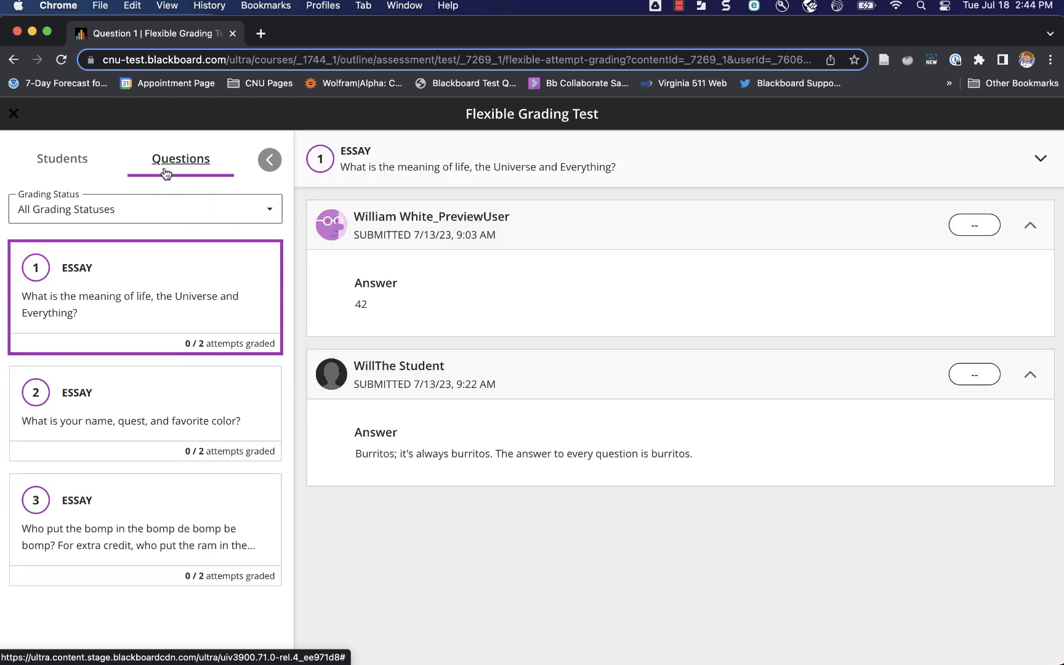
left_click(91, 393)
left_click(97, 323)
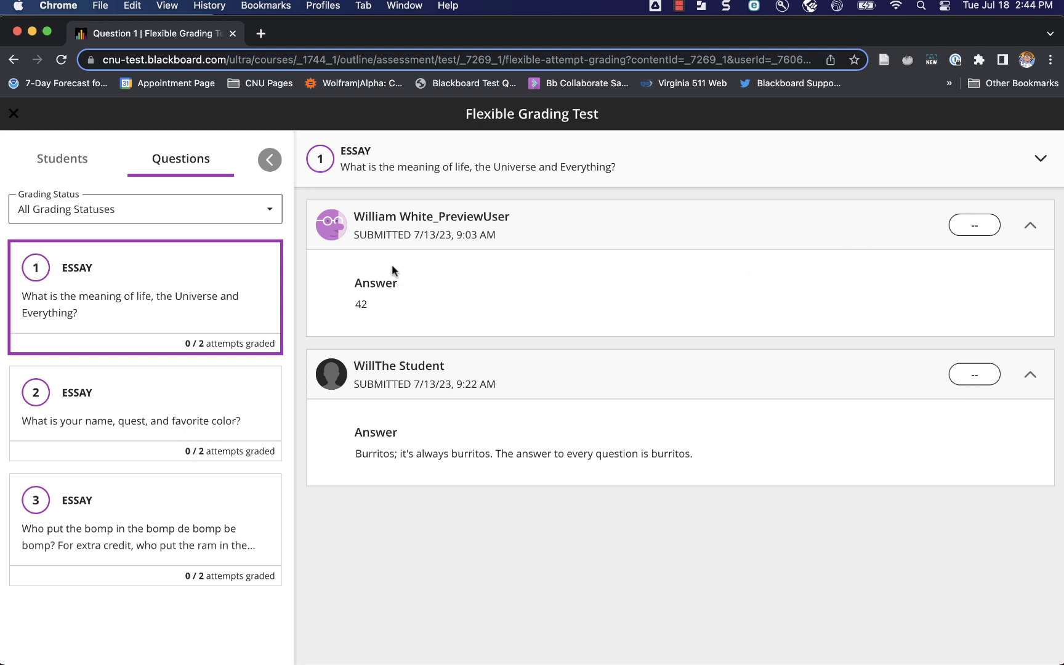
Return to grading by student and open the first student's attempt with the feedback panel expanded.
left_click(49, 158)
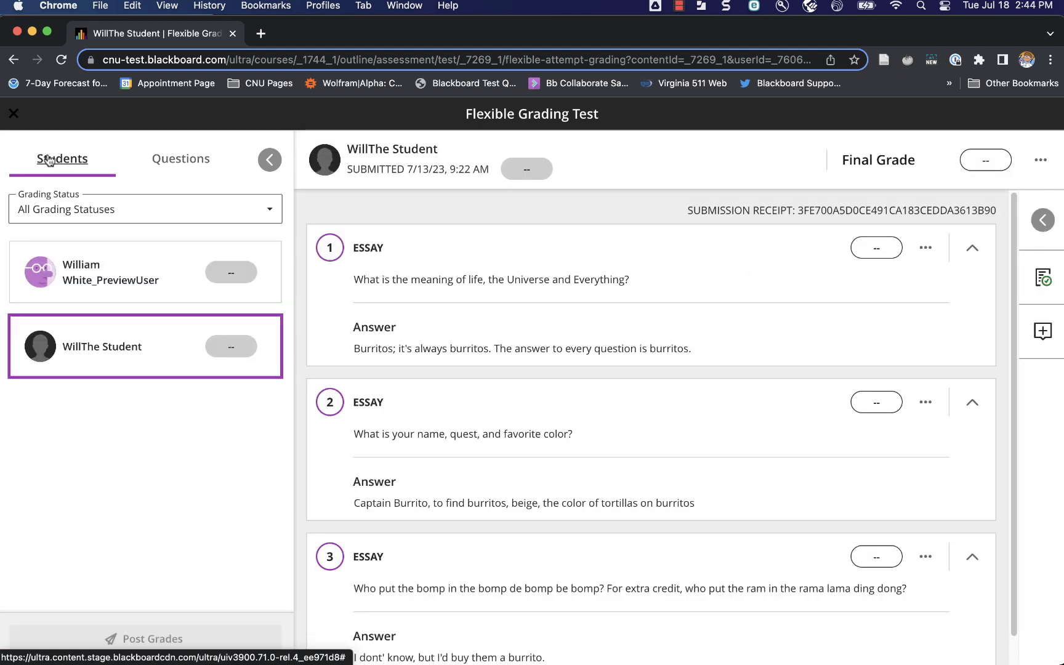
left_click(117, 292)
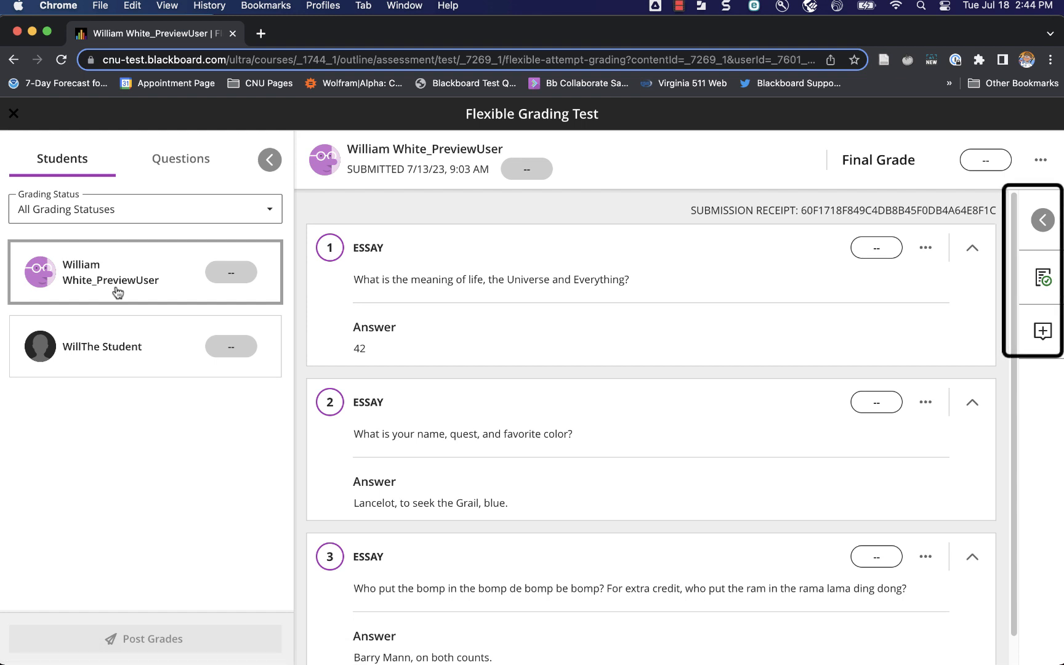
left_click(1043, 220)
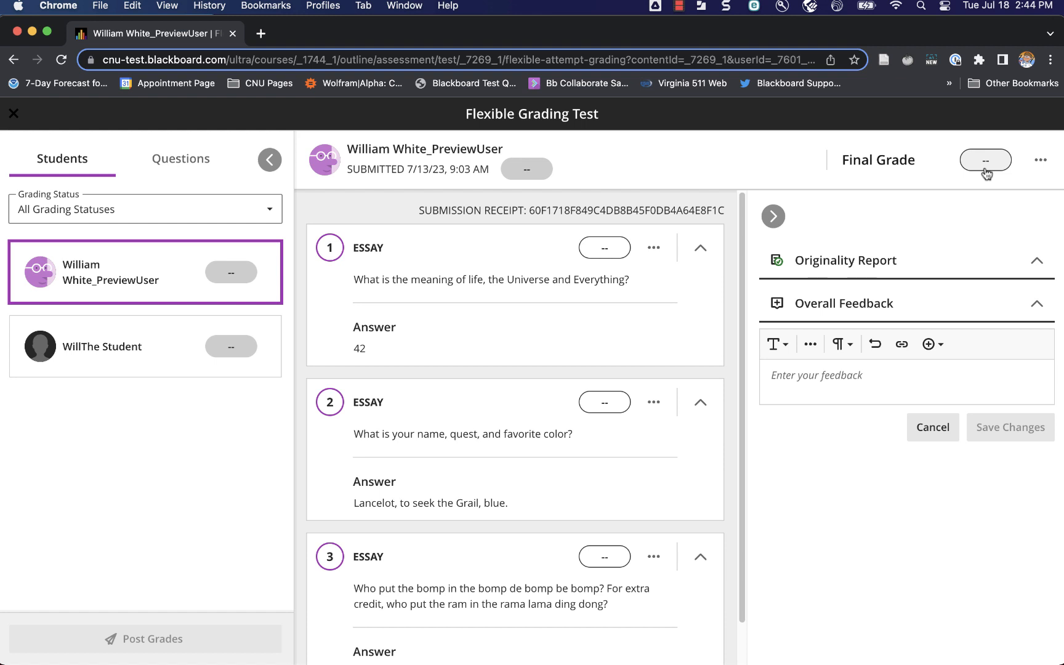
Give the first student's answer to essay question 1 a score of 8 out of 10.
left_click(594, 249)
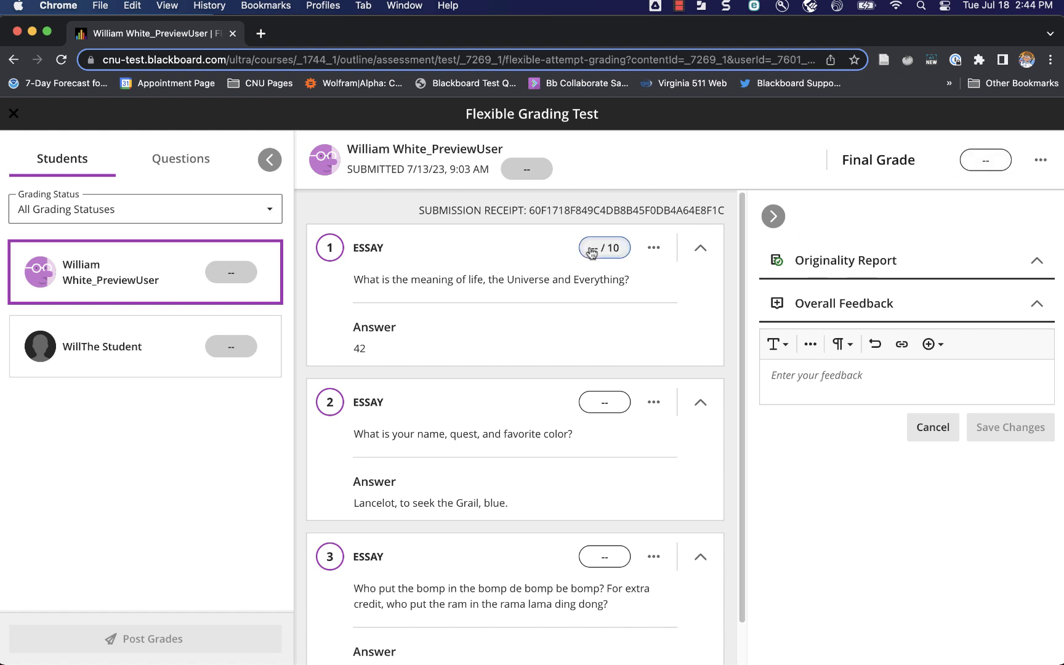
type("8")
key("Return")
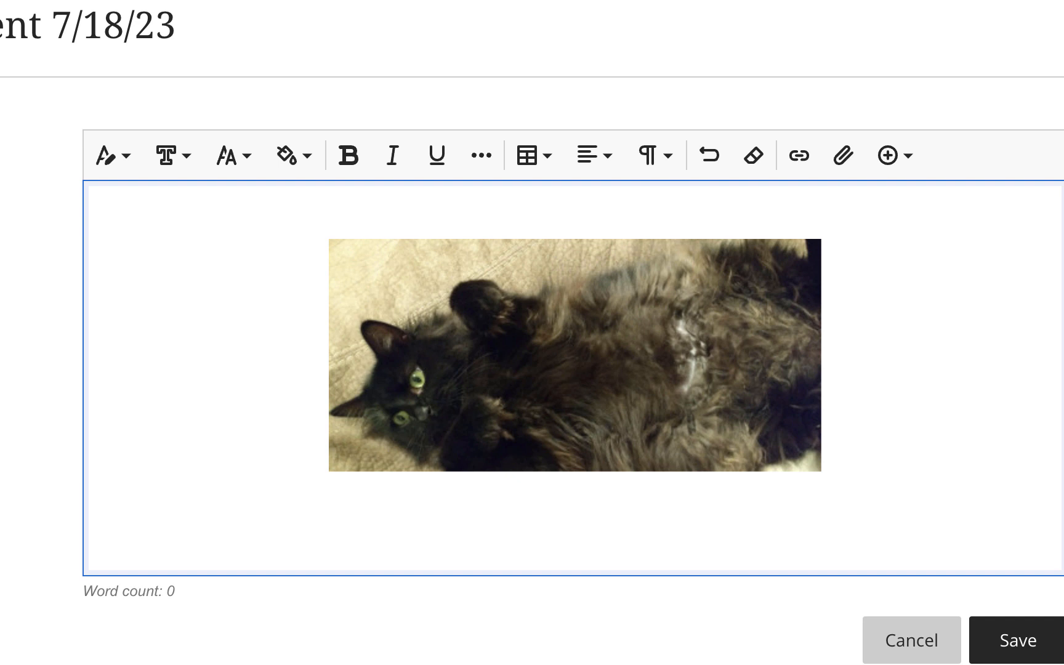
Enlarge the cat image in the document by its corners until it fills most of the text area's width.
left_click(541, 362)
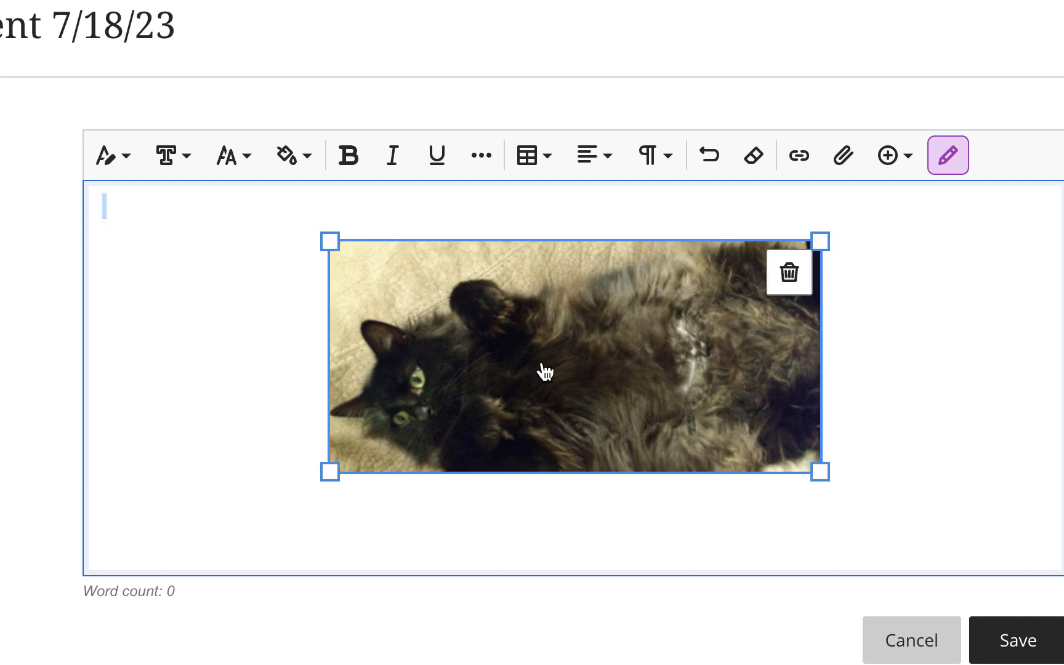
left_click_drag(826, 473, 960, 540)
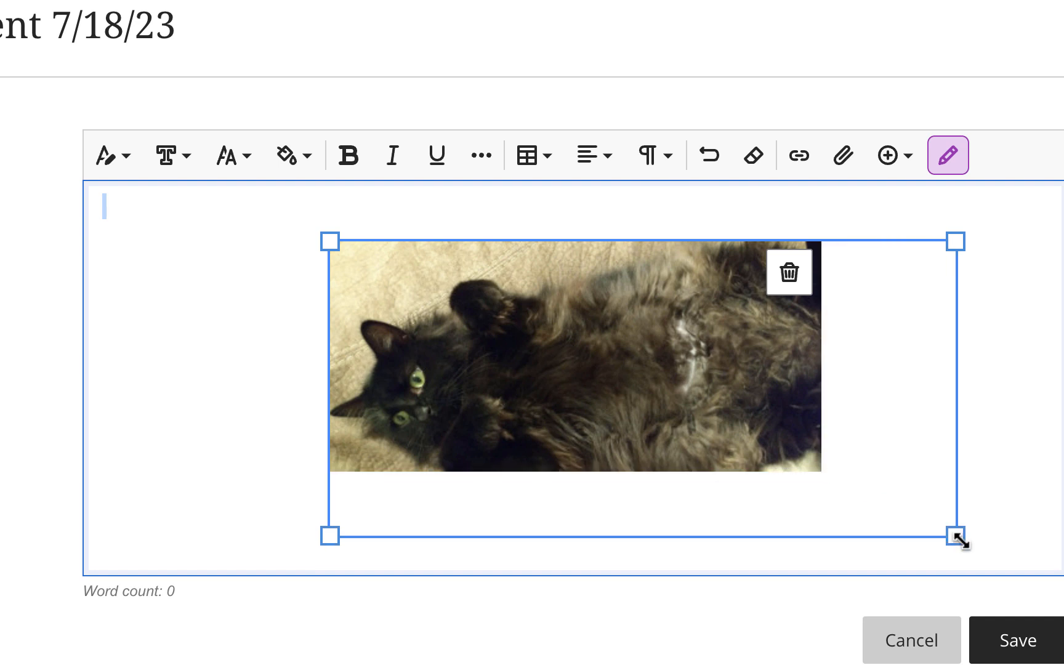
left_click(268, 253)
left_click_drag(266, 252, 200, 210)
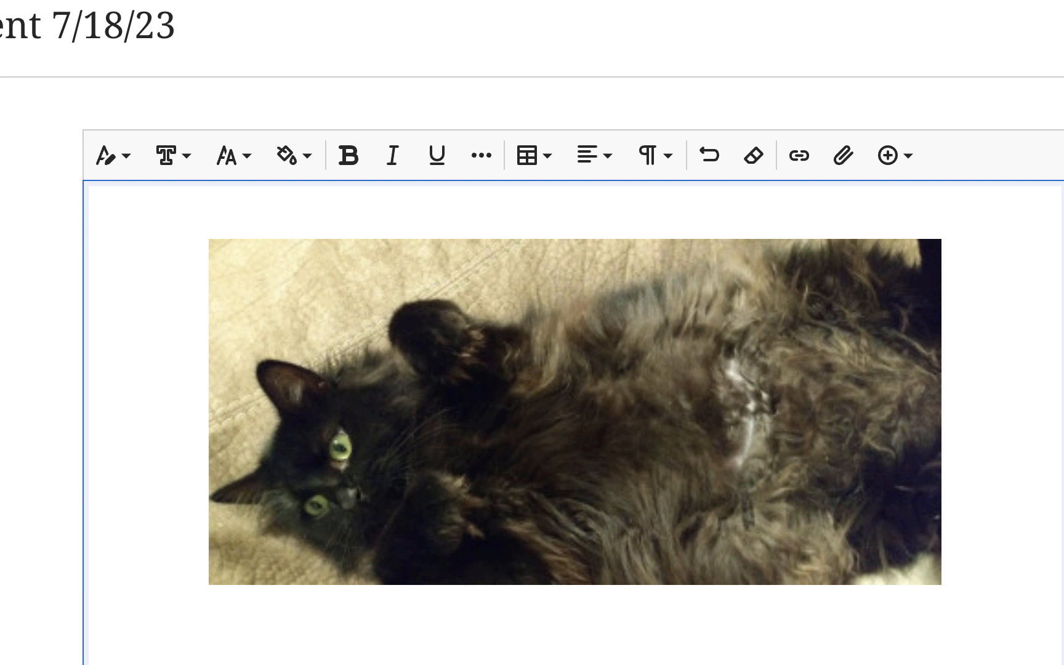
left_click(905, 161)
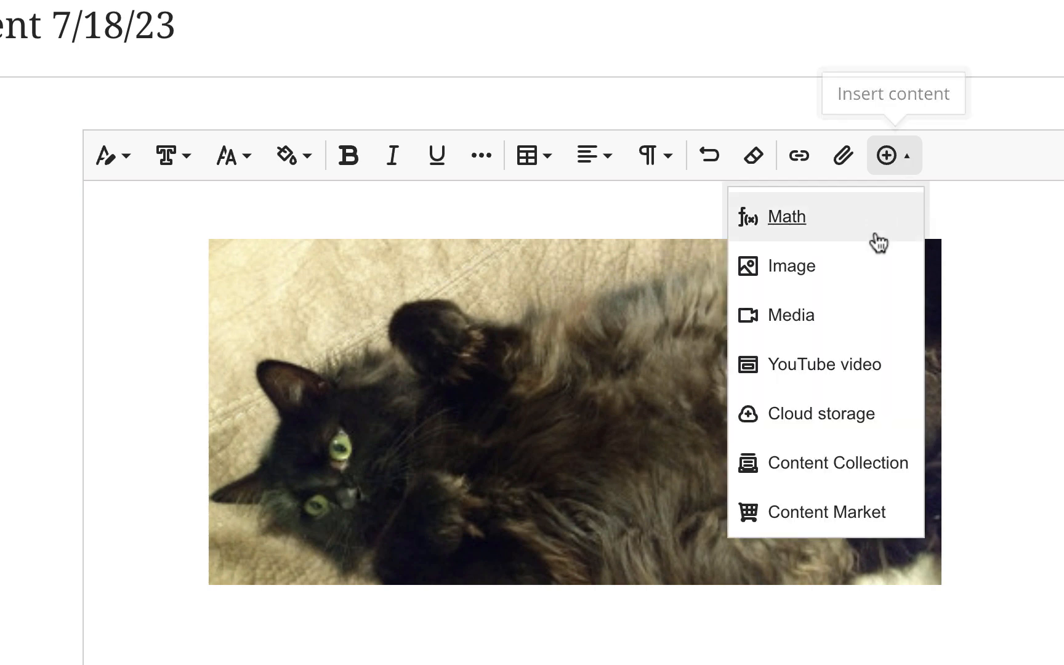
left_click(852, 315)
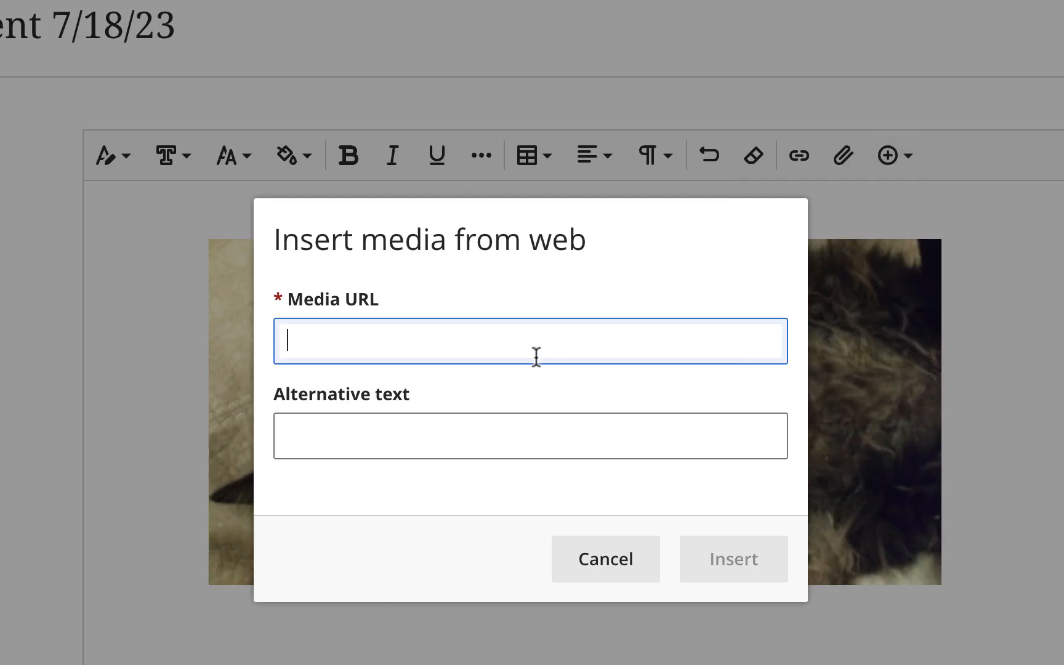
type("https://youtu.be/i70wkxmumAw")
left_click(703, 538)
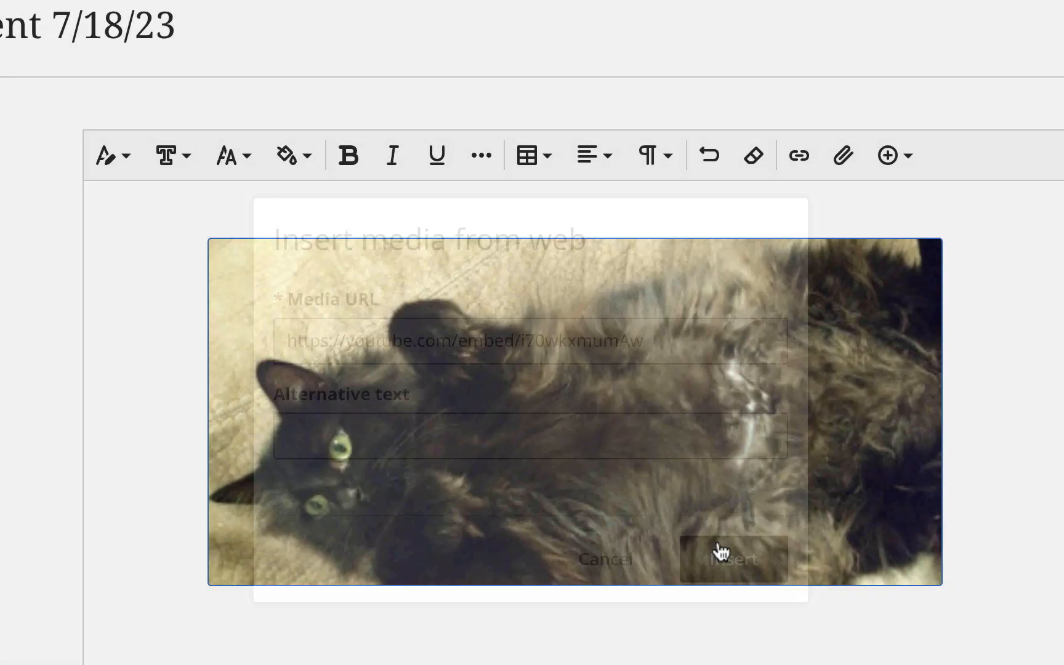
Enlarge the embedded YouTube video below the cat image by its corners to about the image's width.
scroll(953, 379, "down", 5)
scroll(949, 363, "down", 3)
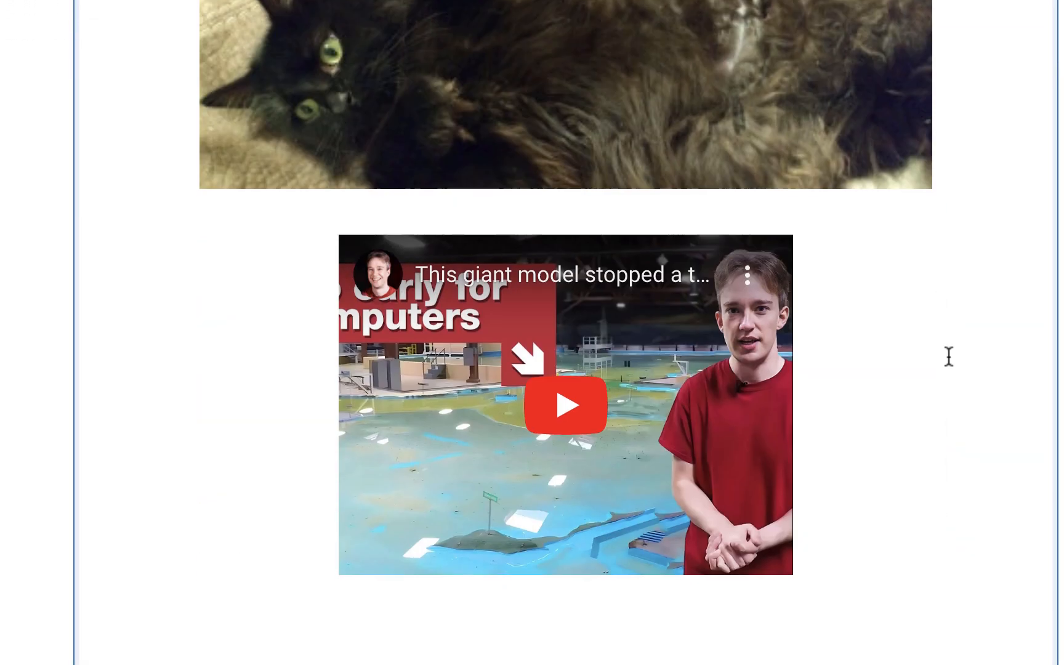
left_click(646, 230)
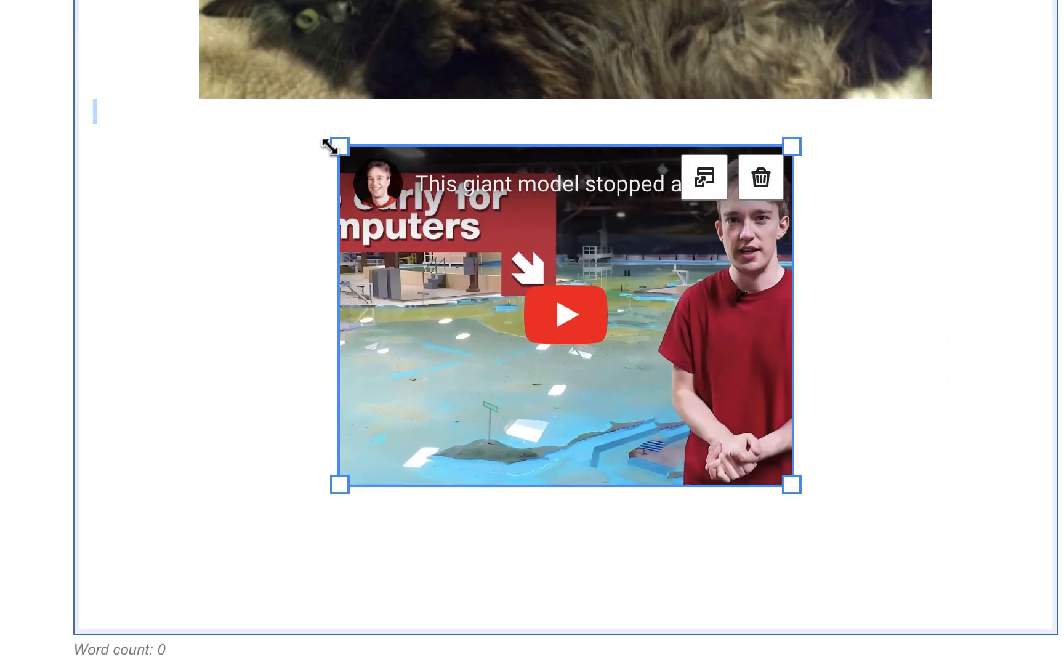
left_click_drag(339, 147, 212, 118)
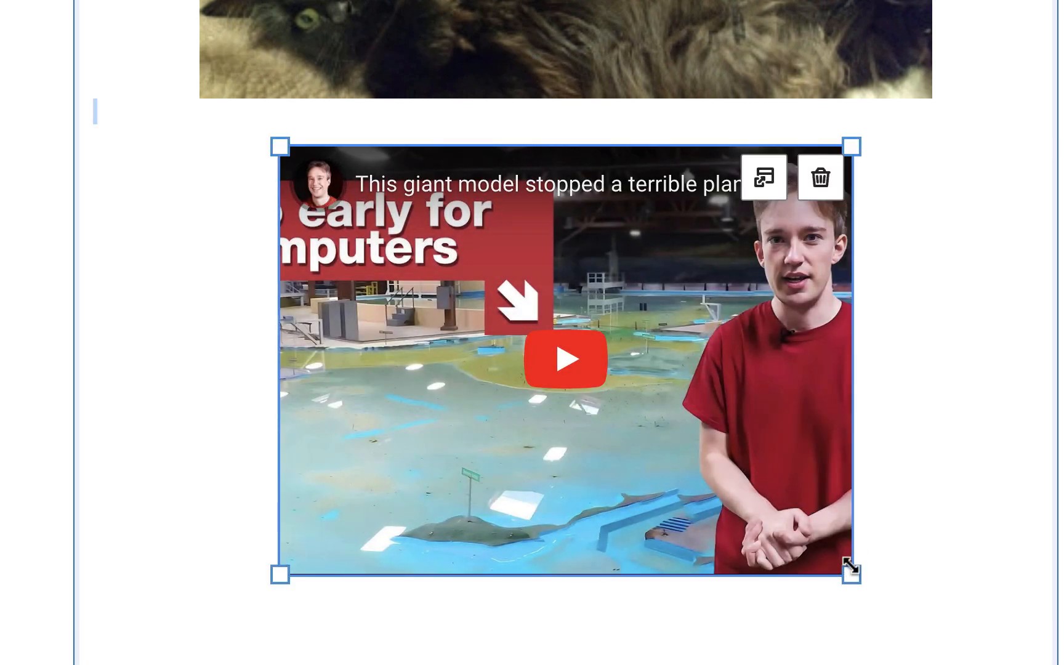
left_click_drag(852, 565, 965, 621)
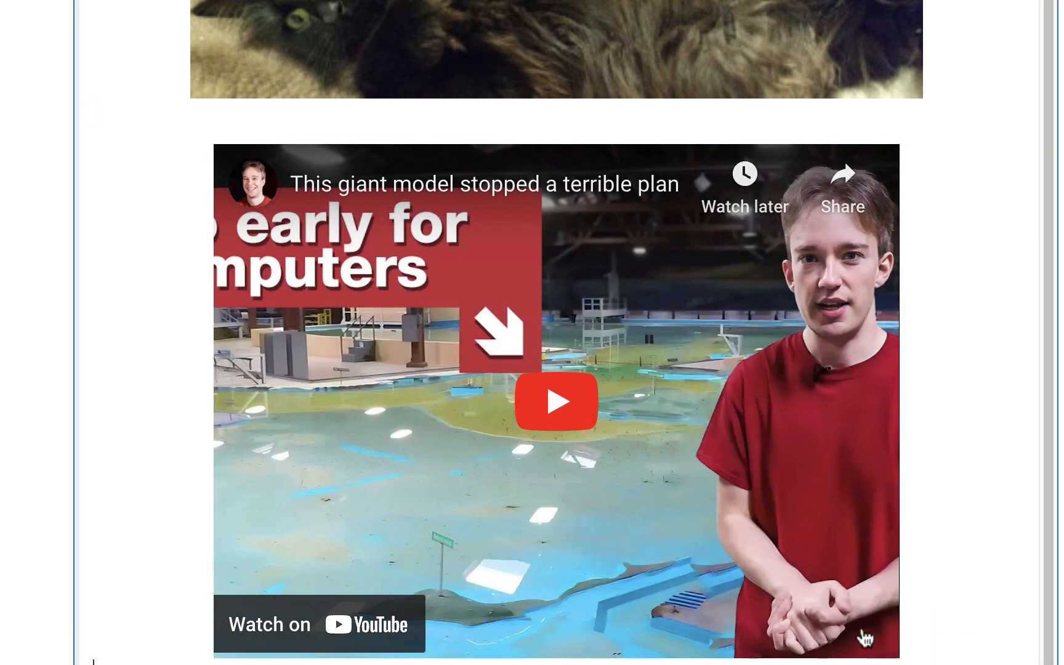
left_click_drag(898, 656, 986, 664)
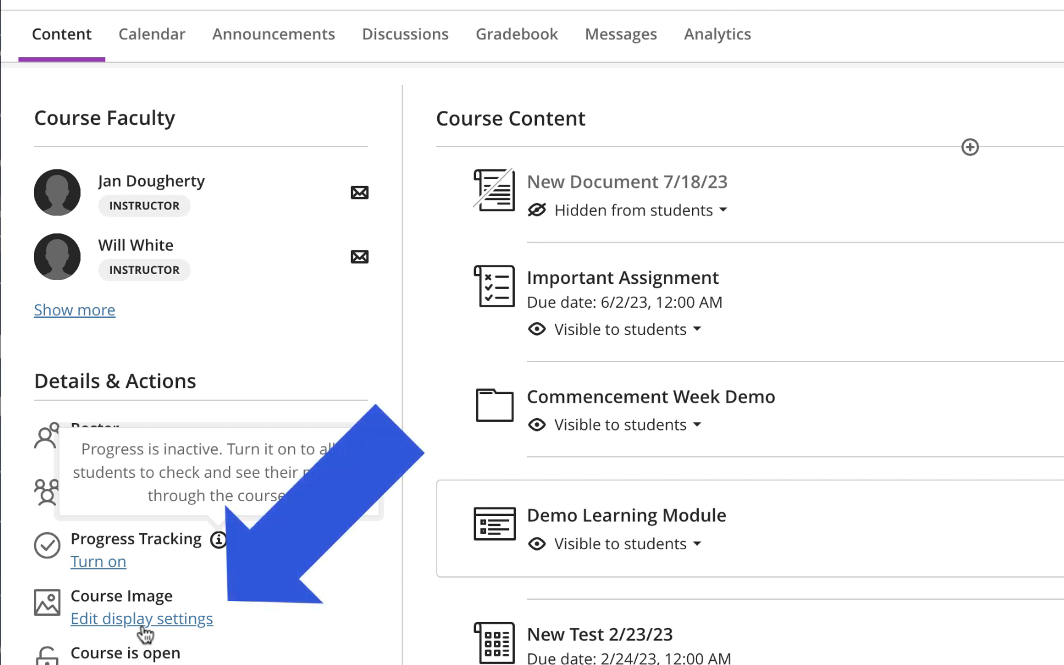
Edit the course image's display settings and upload twocats.jpg from the DrivePictures folder as the new image.
left_click(141, 623)
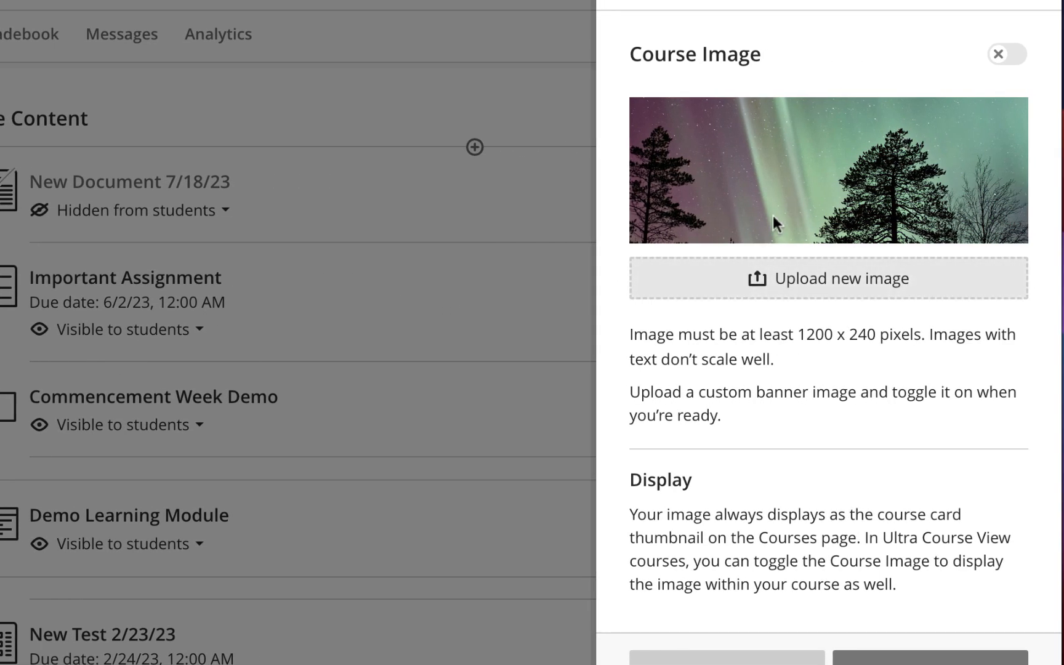
left_click(792, 286)
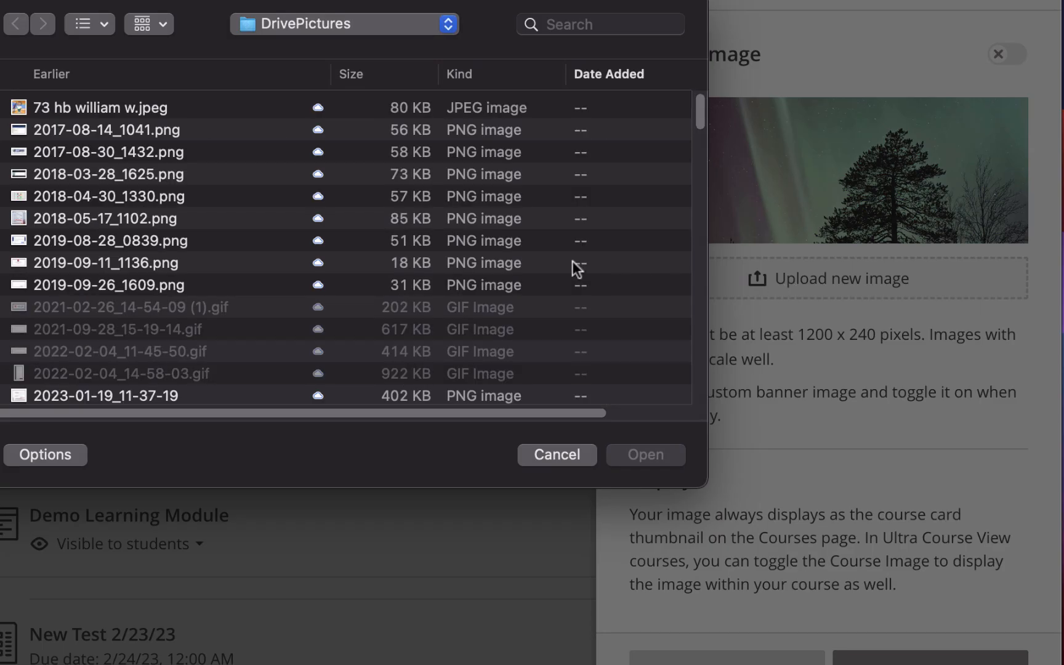
scroll(510, 231, "down", 20)
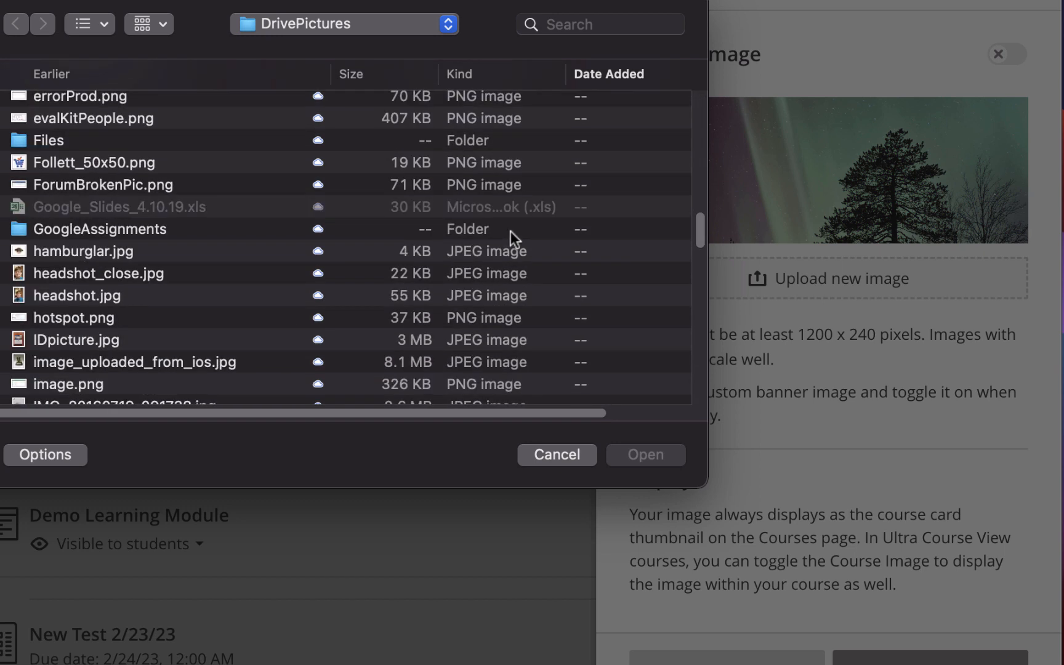
scroll(511, 233, "down", 5)
scroll(512, 237, "down", 8)
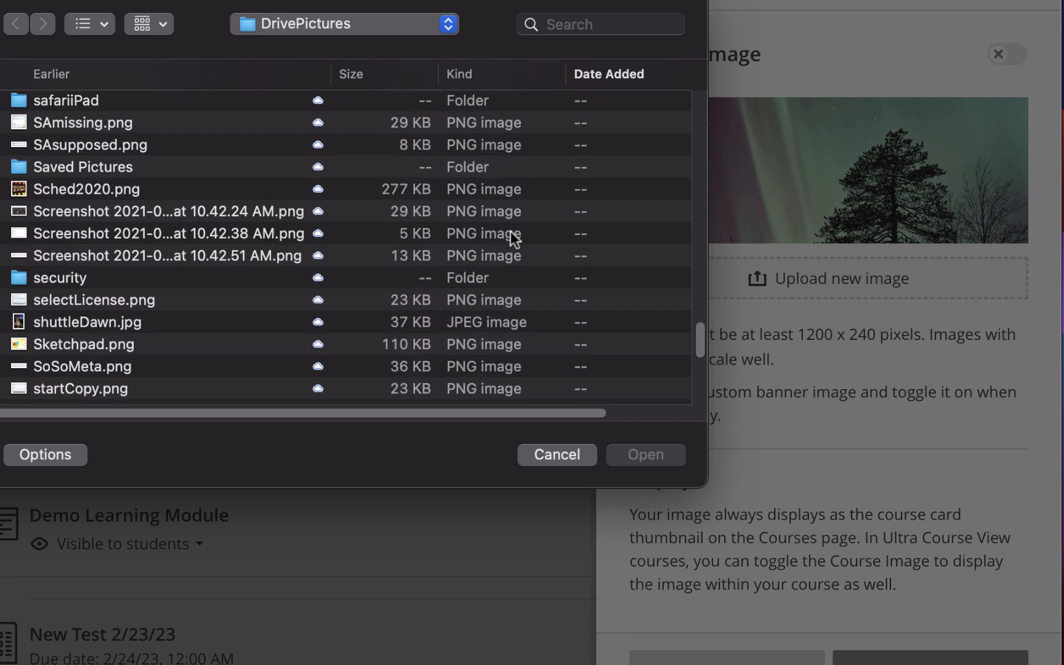
scroll(511, 233, "down", 6)
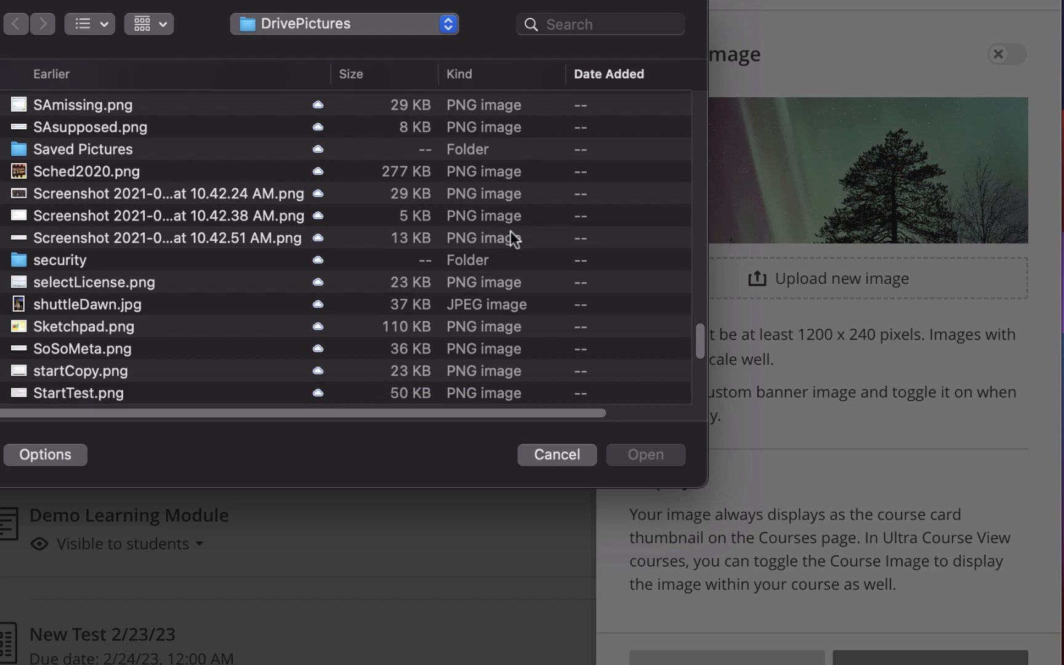
scroll(511, 237, "down", 1)
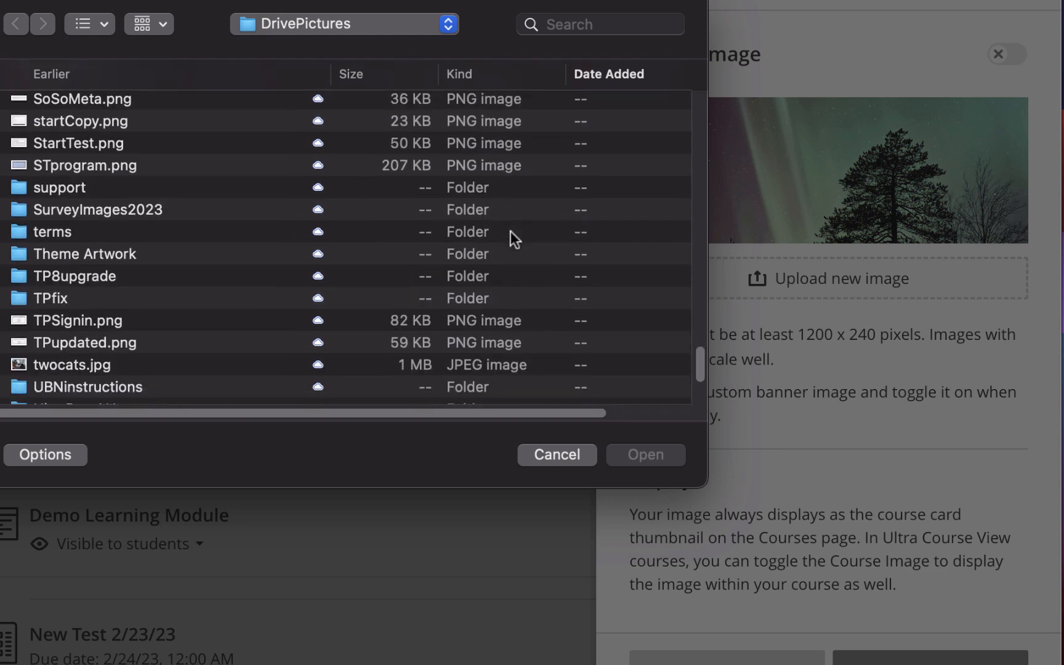
scroll(387, 253, "down", 1)
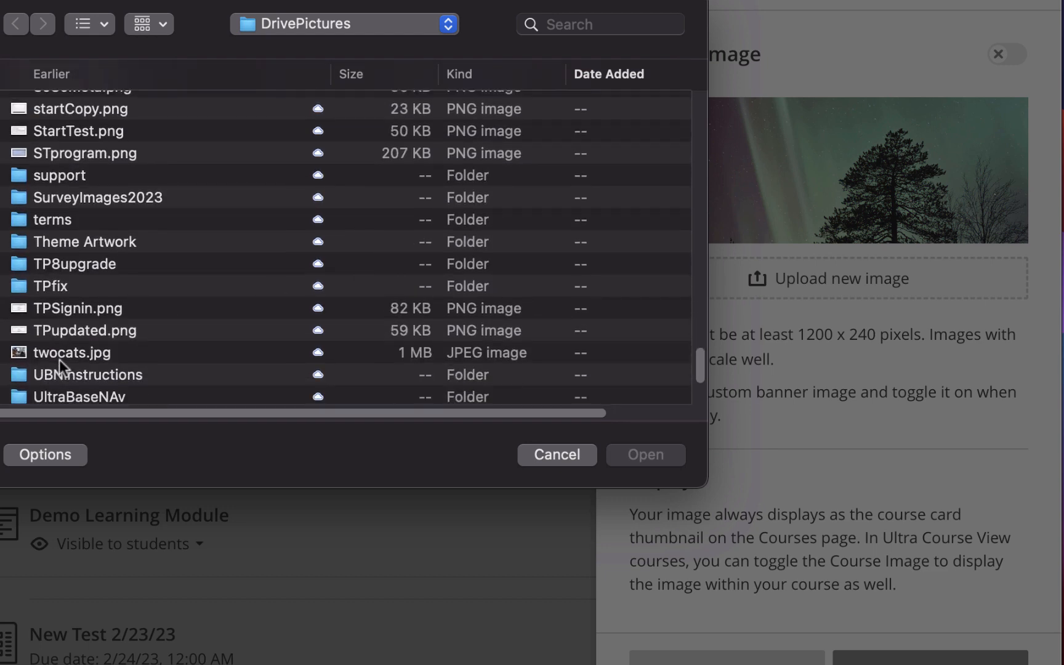
left_click(62, 354)
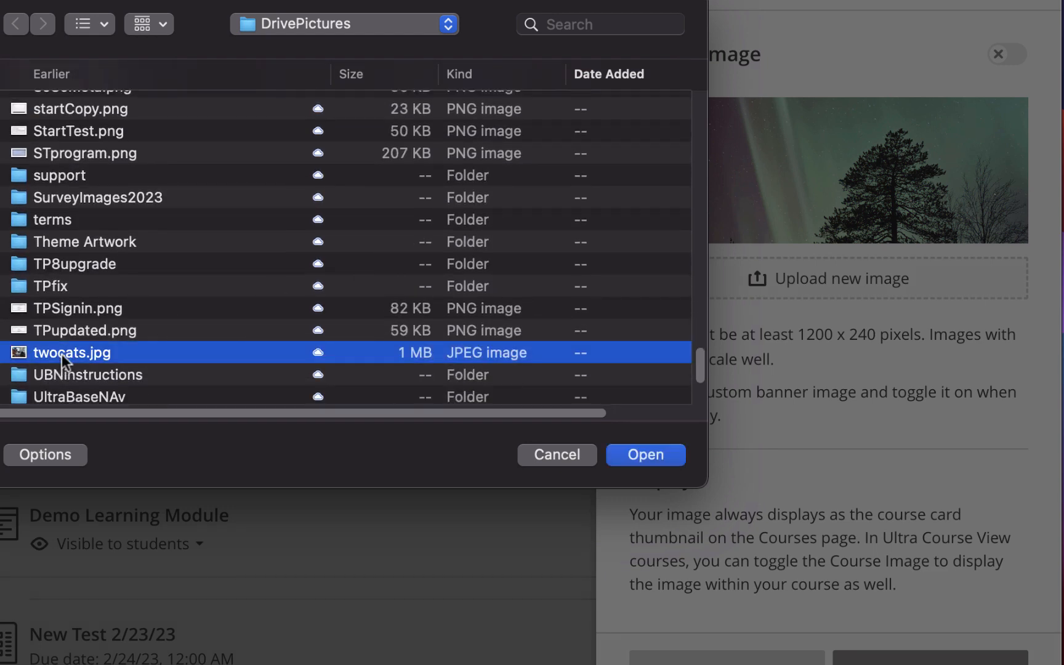
left_click(654, 460)
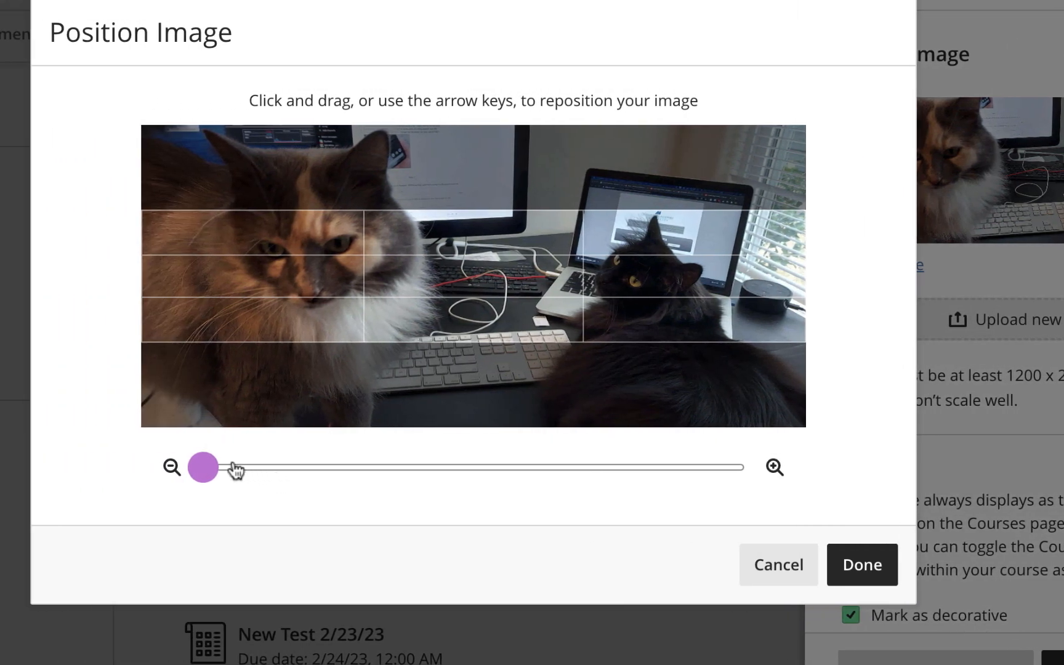
Zoom in slightly on the course image, reposition it so both cats' faces sit within the crop frame, and accept the positioning.
left_click_drag(202, 468, 183, 479)
left_click_drag(385, 316, 505, 317)
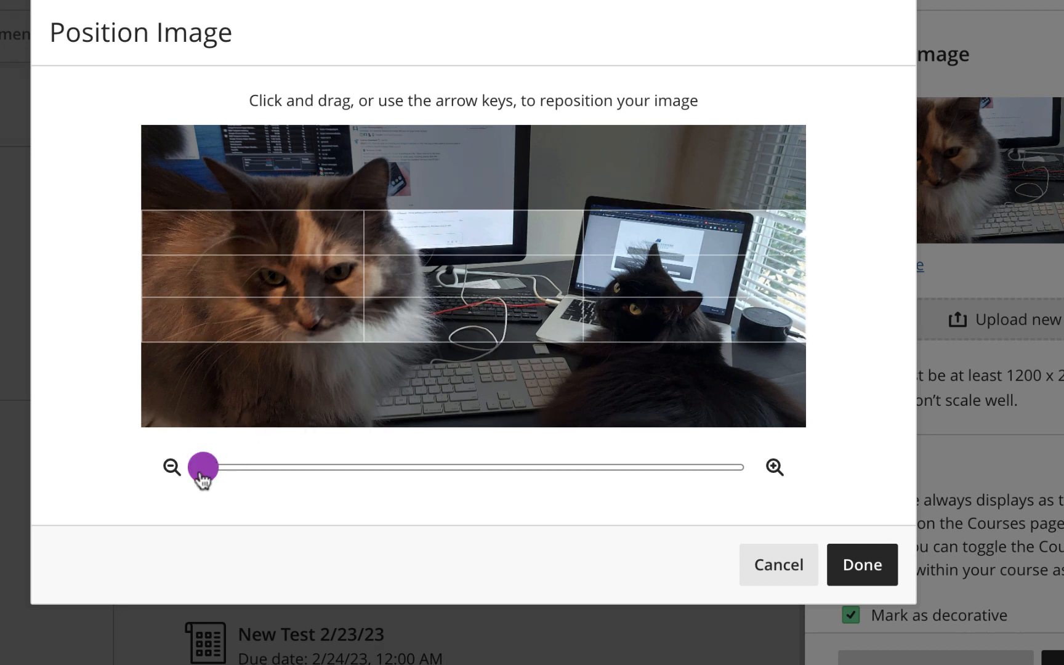
left_click_drag(209, 478, 217, 473)
left_click_drag(371, 346, 485, 339)
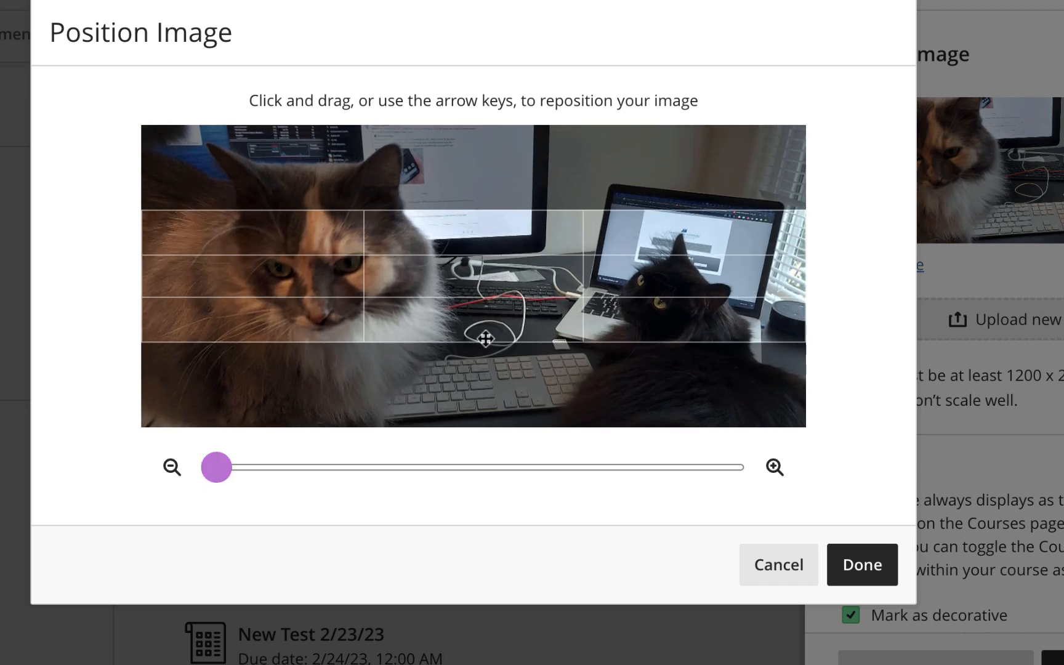
left_click(862, 568)
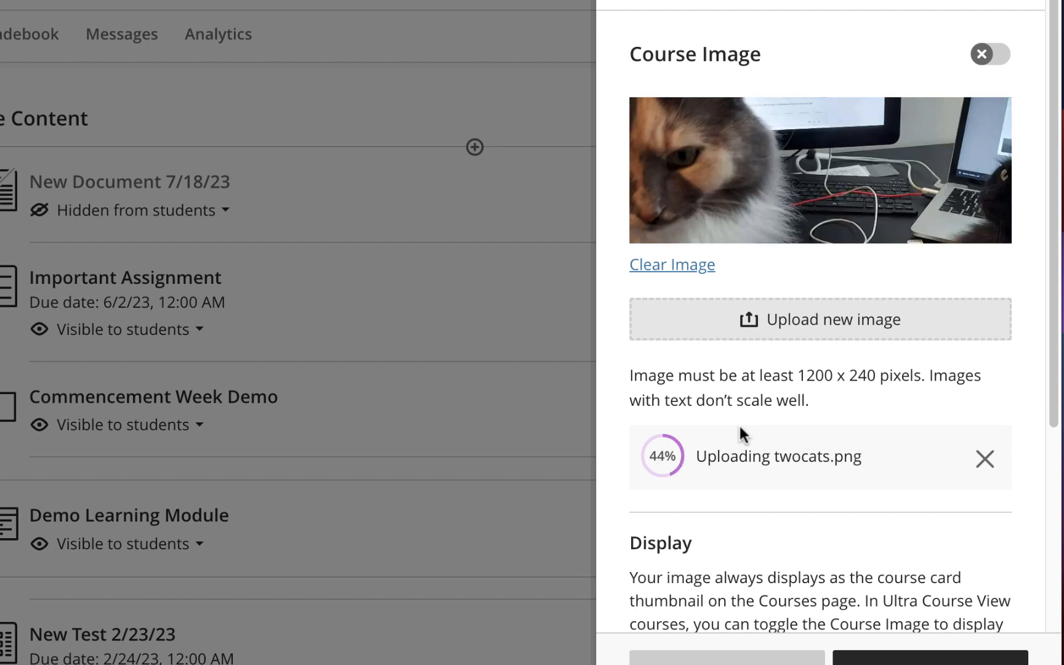
Turn on the course image's display within the course, save the settings, and check the banner on the course page.
left_click(984, 57)
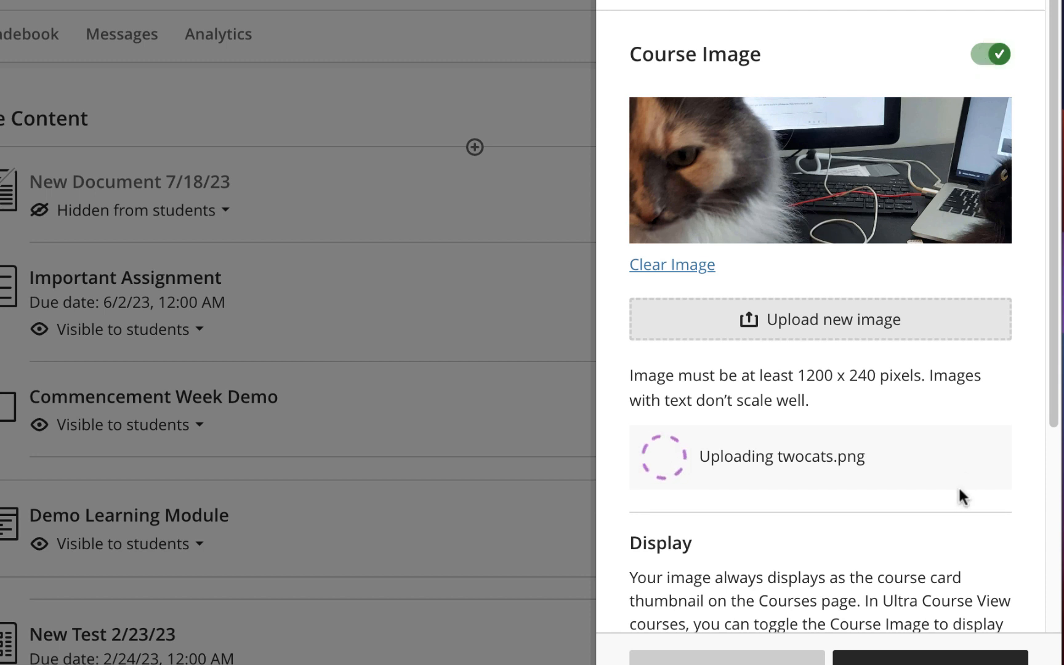
left_click(931, 660)
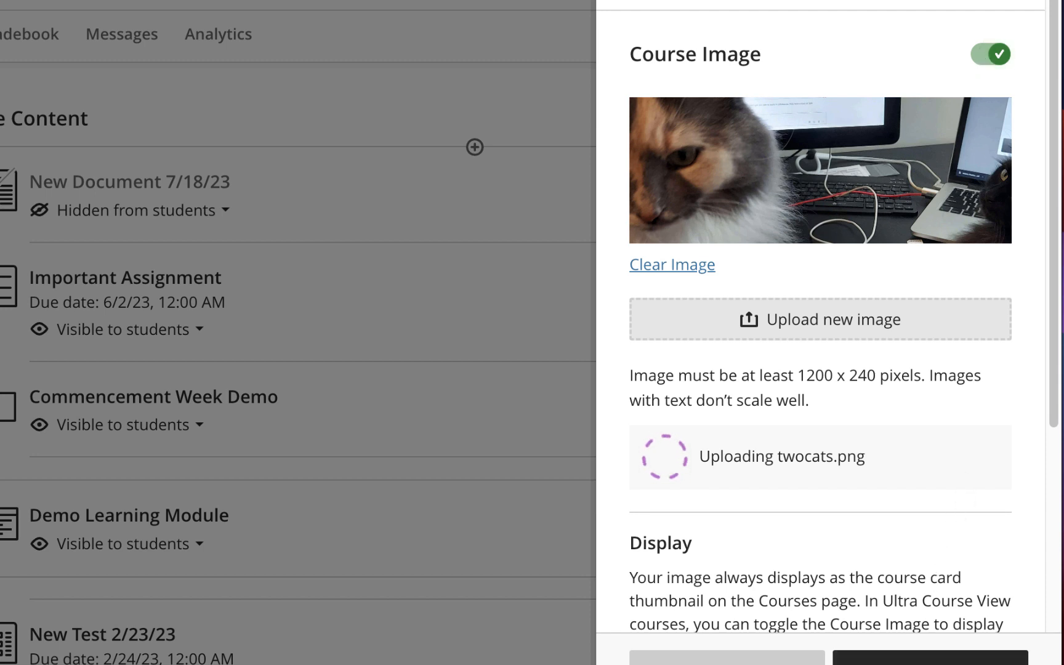
scroll(917, 547, "down", 5)
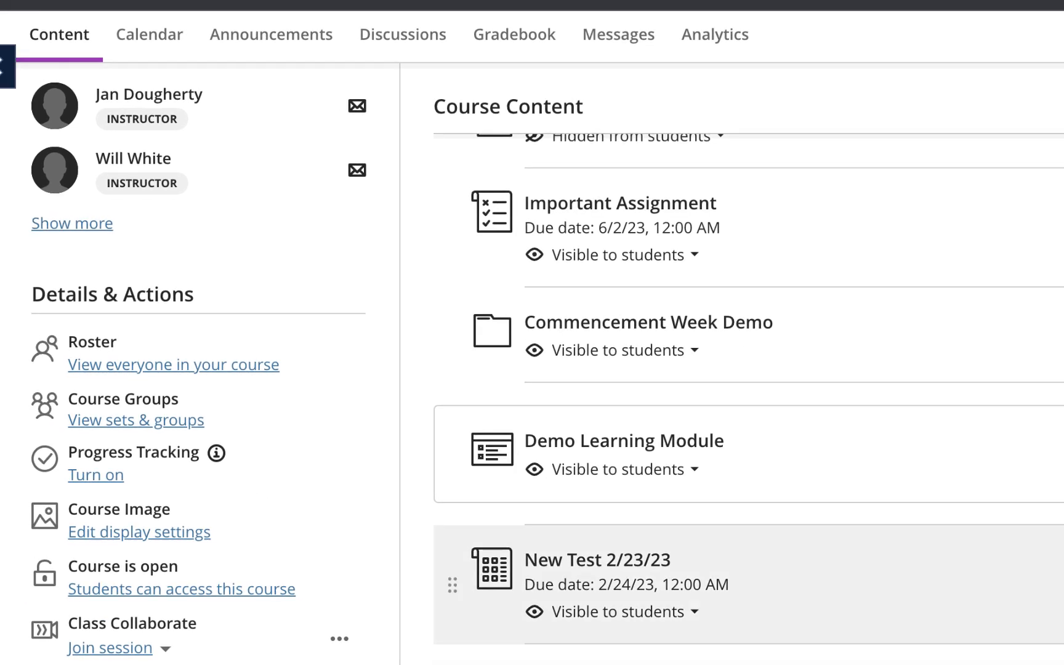
scroll(739, 567, "up", 6)
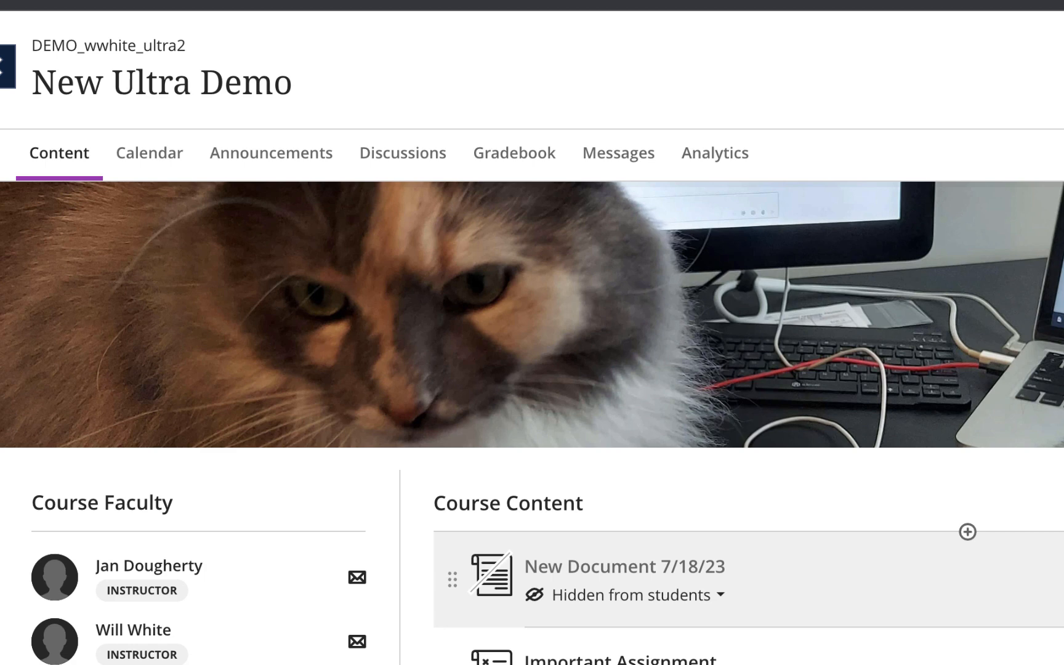
Return to the Courses list and switch it to grid view to check the image on the New Ultra Demo course card.
left_click(3, 71)
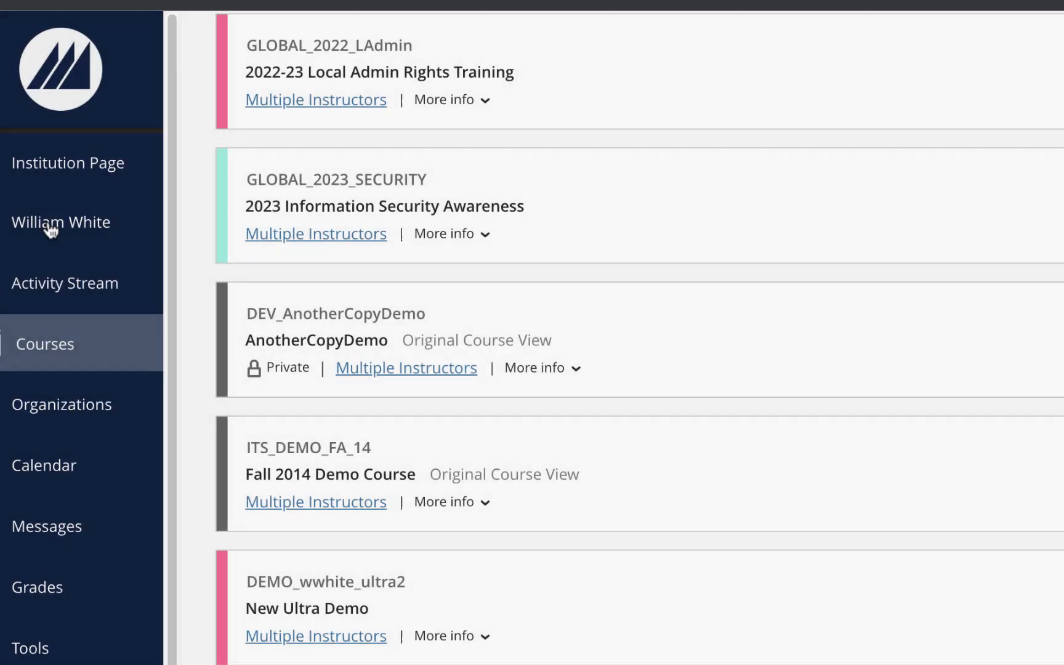
scroll(671, 375, "up", 8)
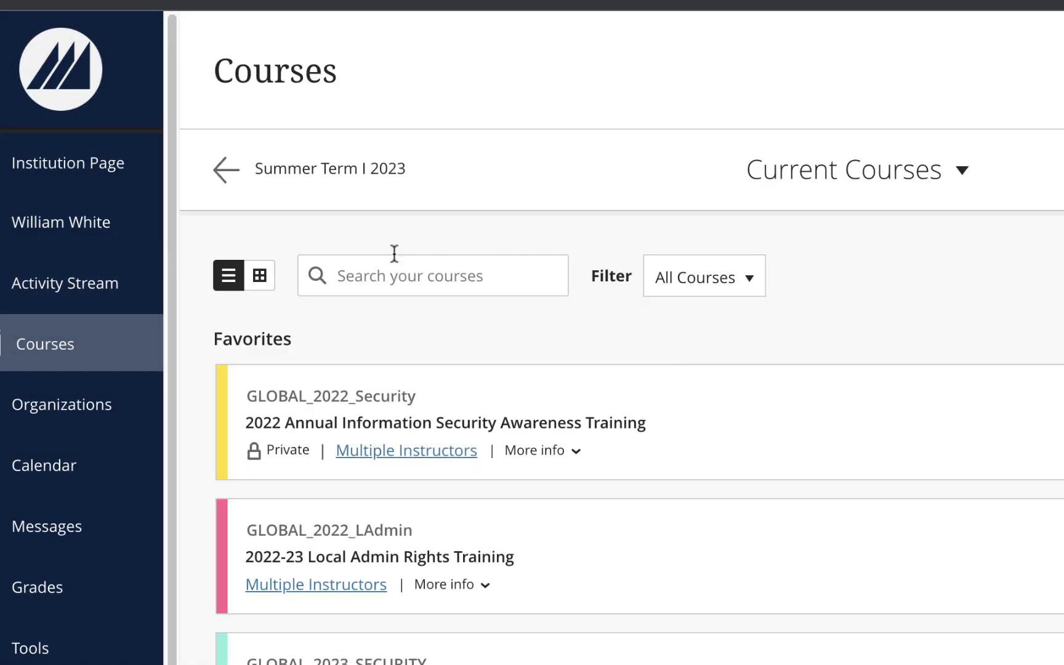
left_click(253, 282)
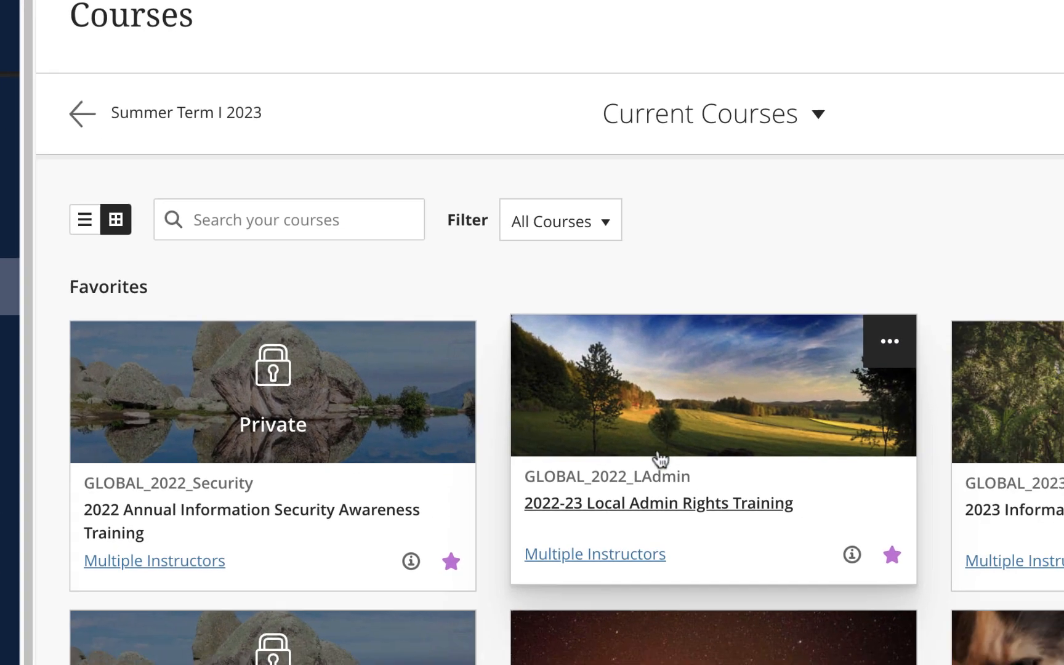
scroll(661, 458, "down", 3)
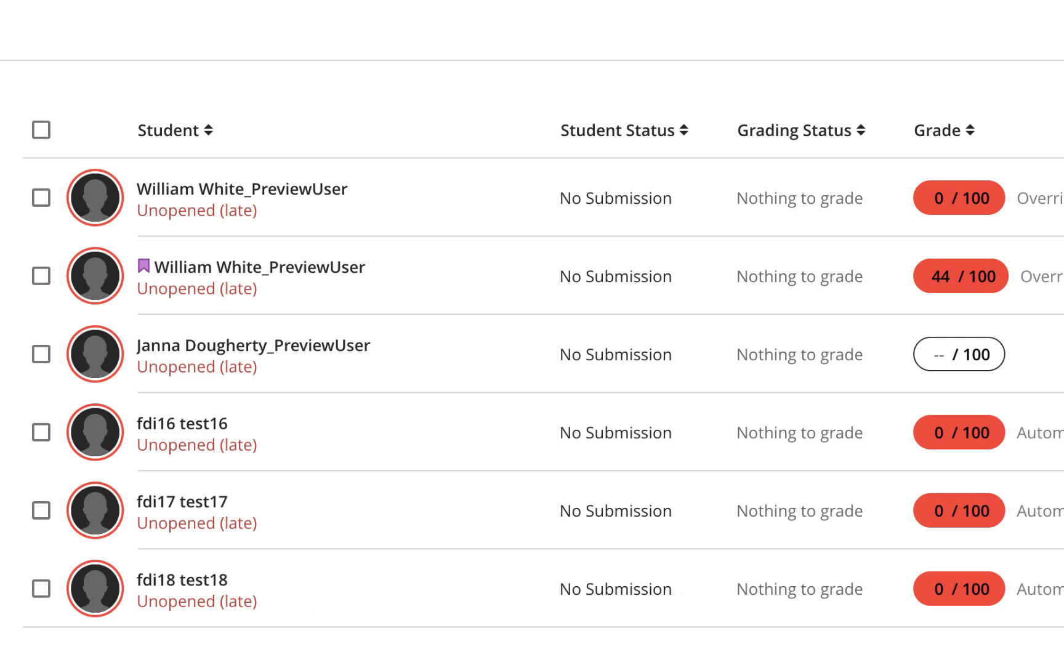
Open the exceptions for the ungraded preview student, review the due date, show/hide dates and attempts allowed, and save.
scroll(839, 288, "right", 10)
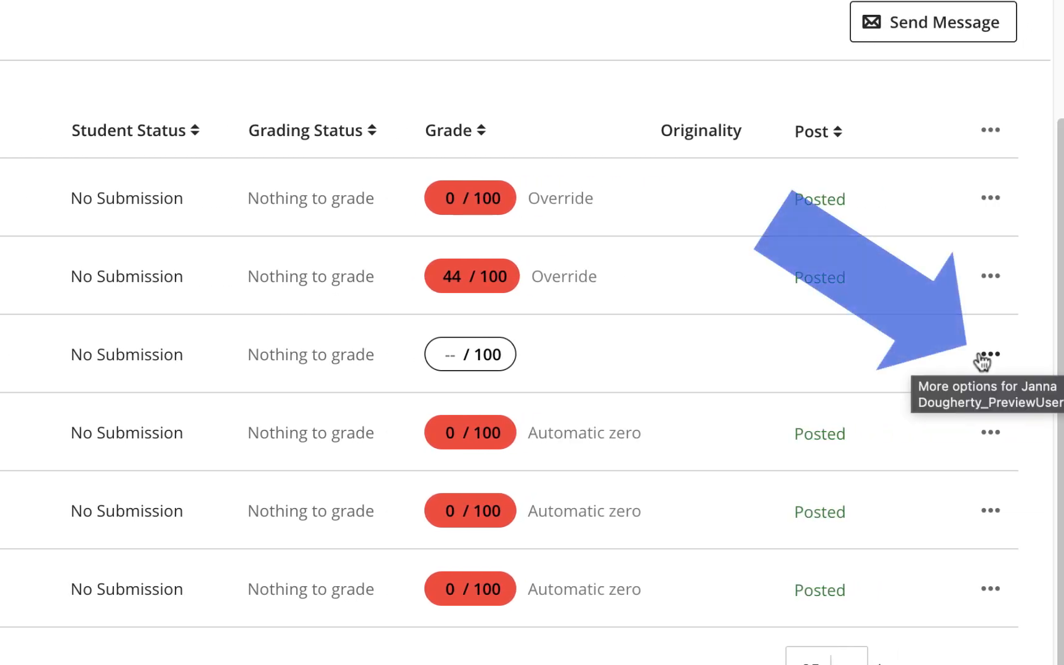
left_click(984, 360)
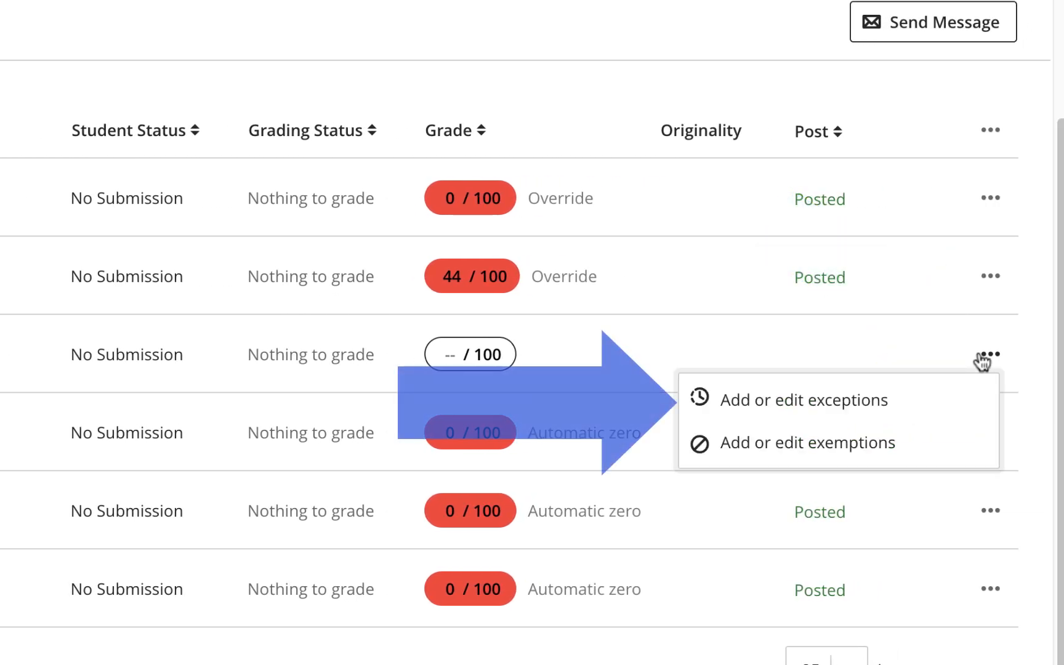
left_click(909, 402)
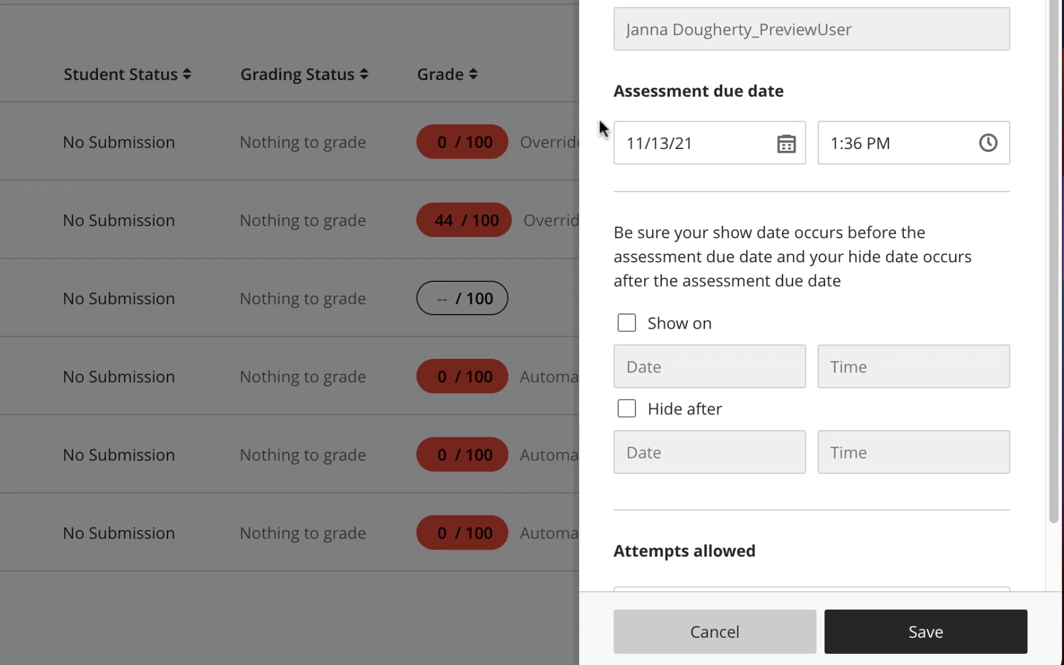
scroll(898, 320, "down", 1)
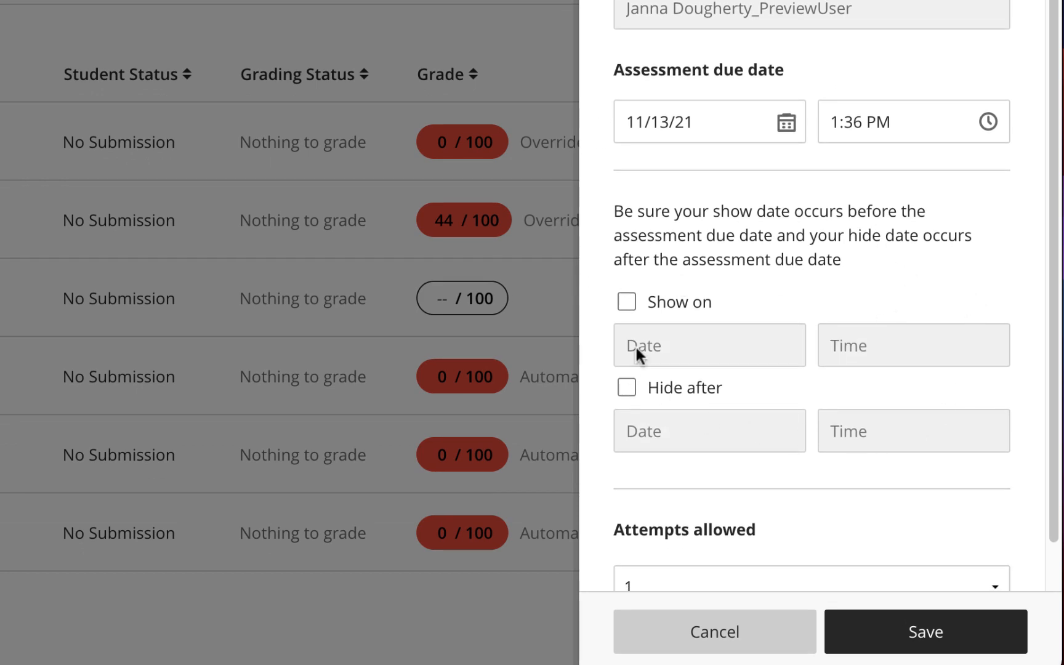
scroll(929, 278, "down", 2)
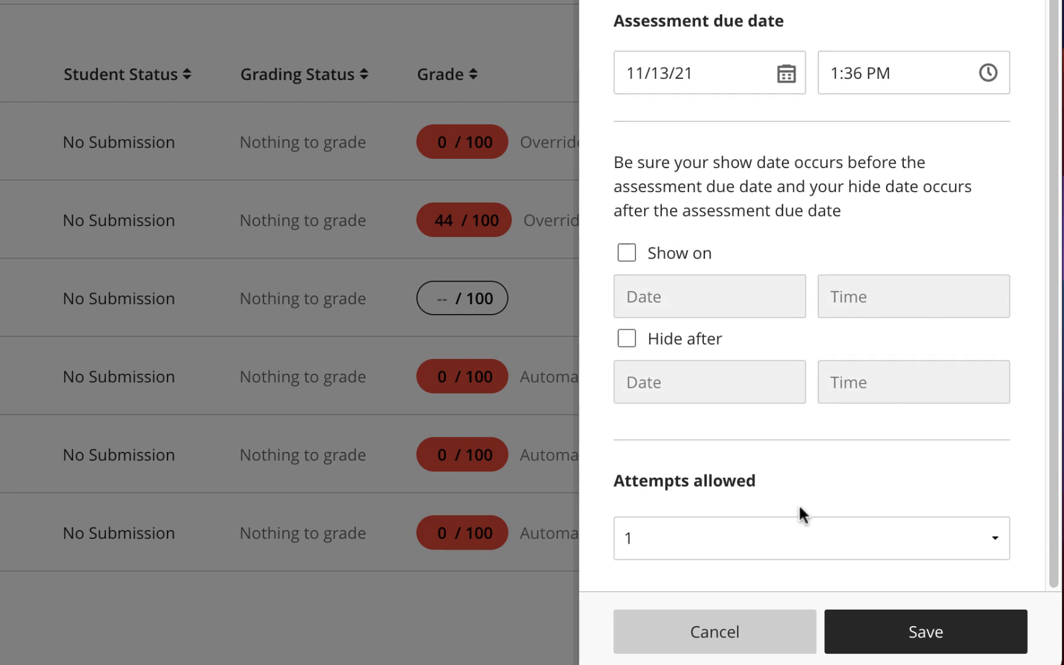
left_click(902, 645)
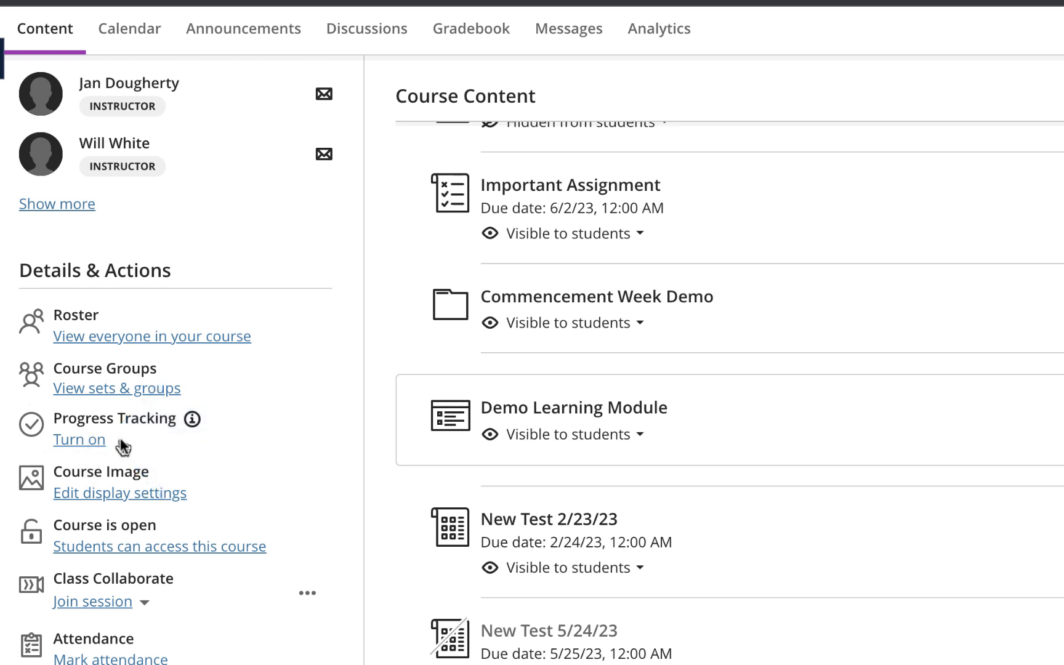
Turn on progress tracking for the course and save the setting.
left_click(80, 440)
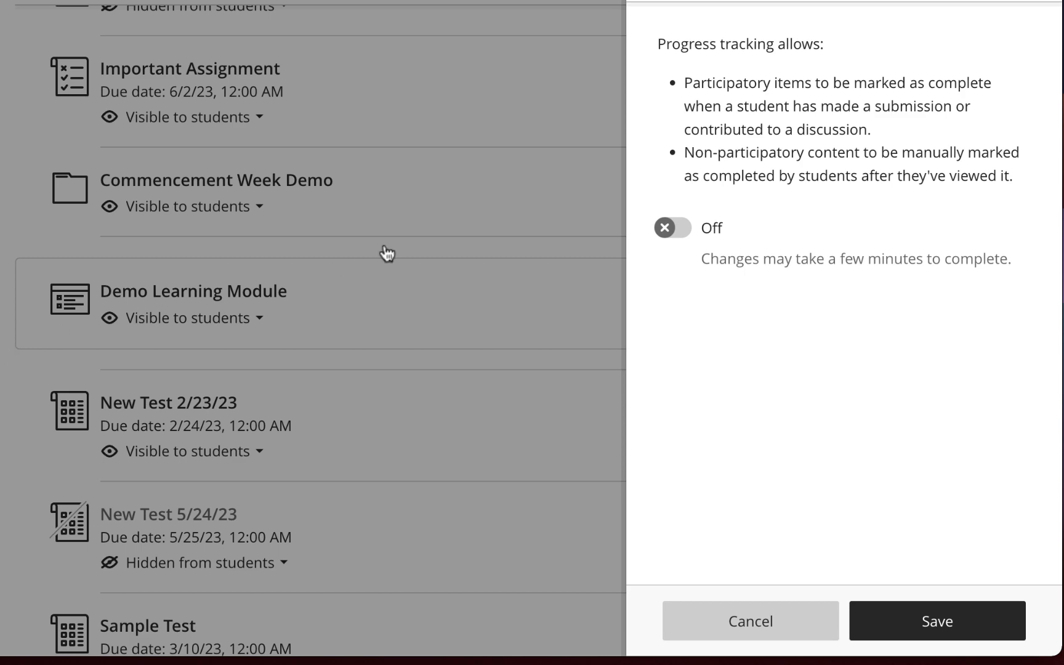
left_click(676, 229)
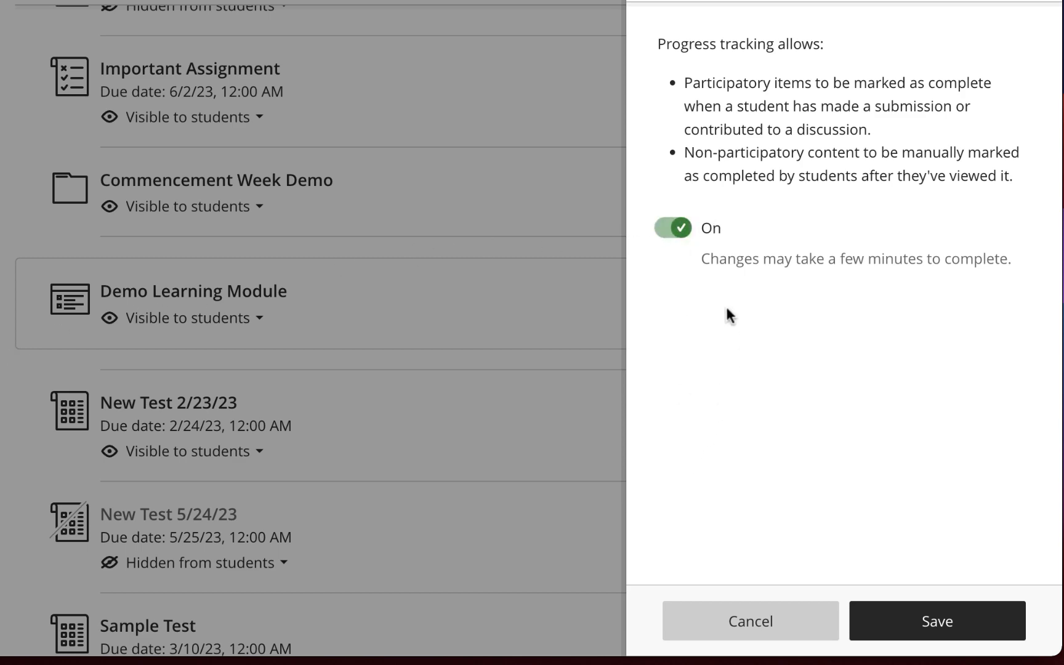
left_click(937, 622)
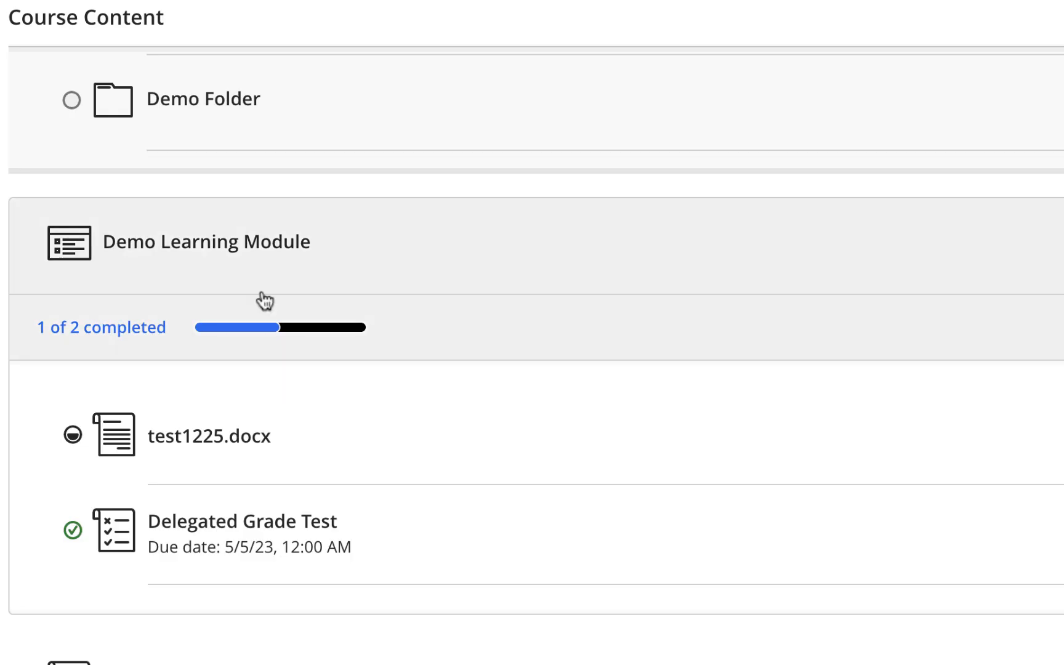
Expand Demo Folder in the student view, view OctoberSAtest.docx, and mark that document as complete.
left_click(203, 100)
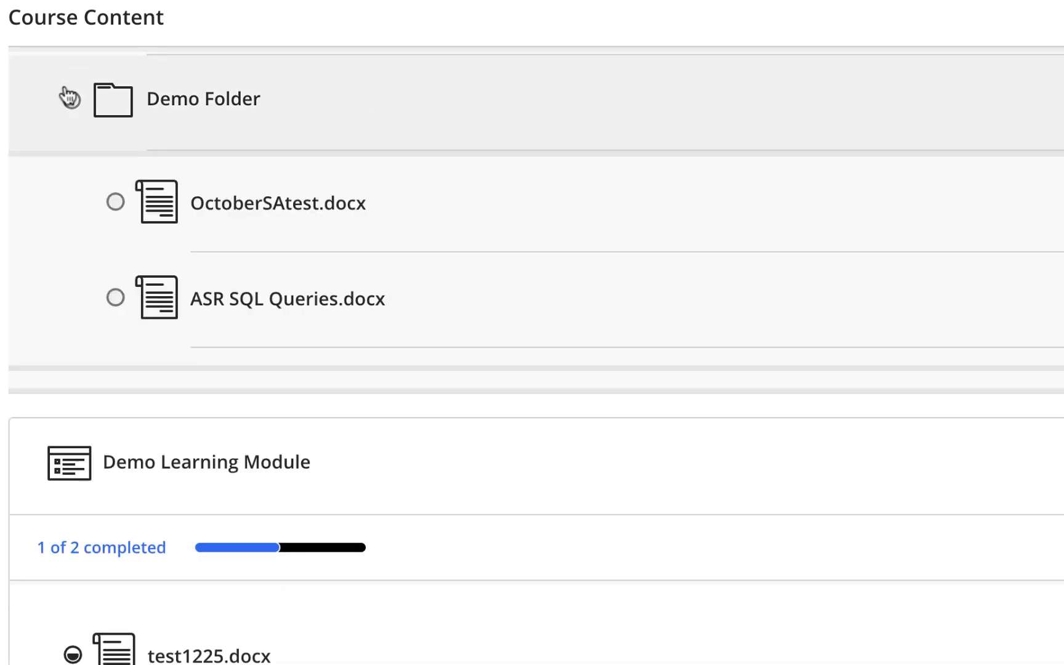
left_click(336, 212)
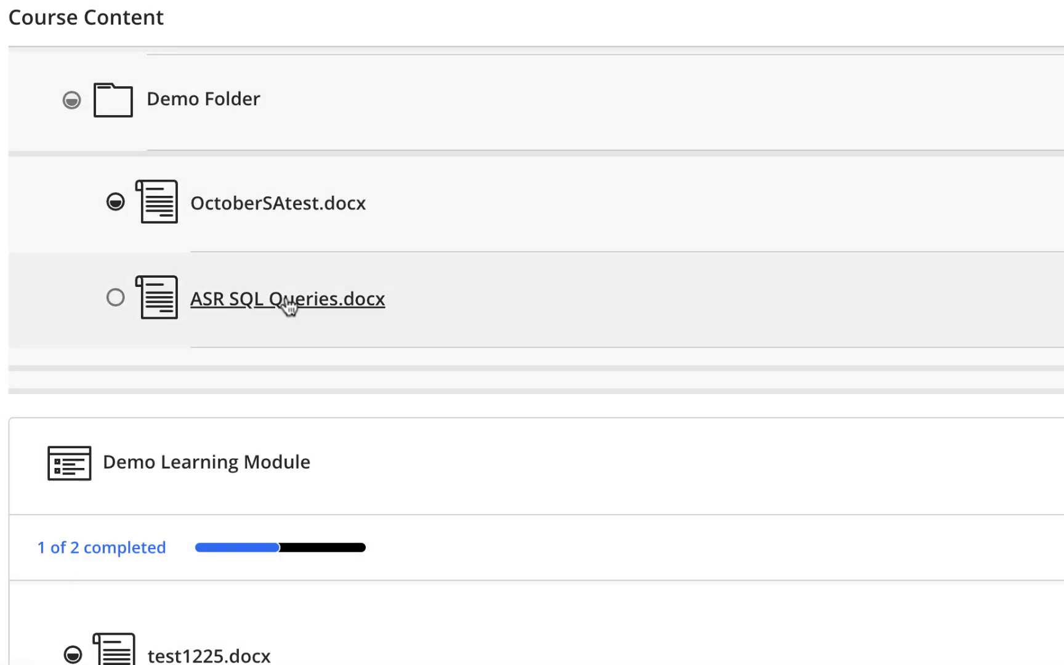
left_click(115, 202)
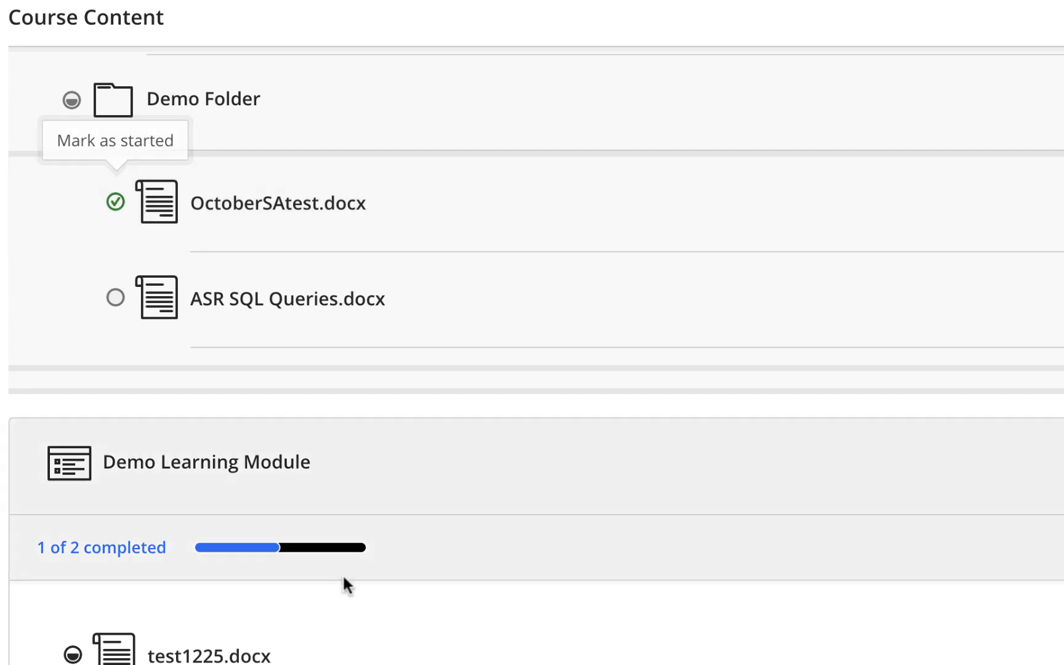
Examine the progress indicators on Demo Learning Module, its items and the remaining course content, collapsing Demo Folder along the way.
scroll(536, 346, "down", 1)
scroll(535, 346, "down", 3)
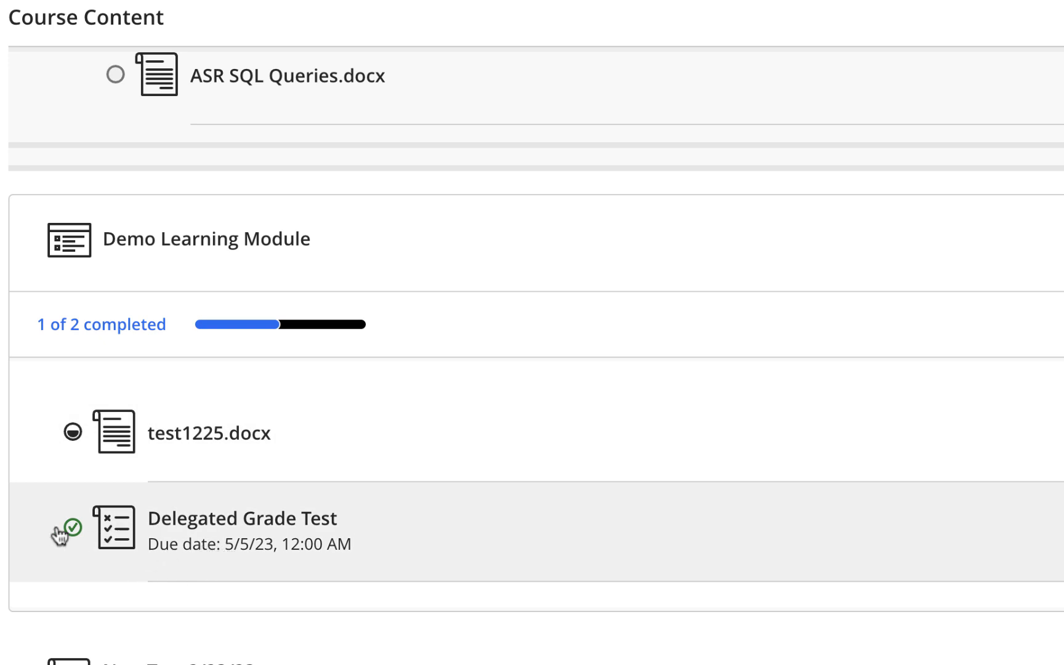
mouse_move(72, 539)
scroll(381, 374, "up", 3)
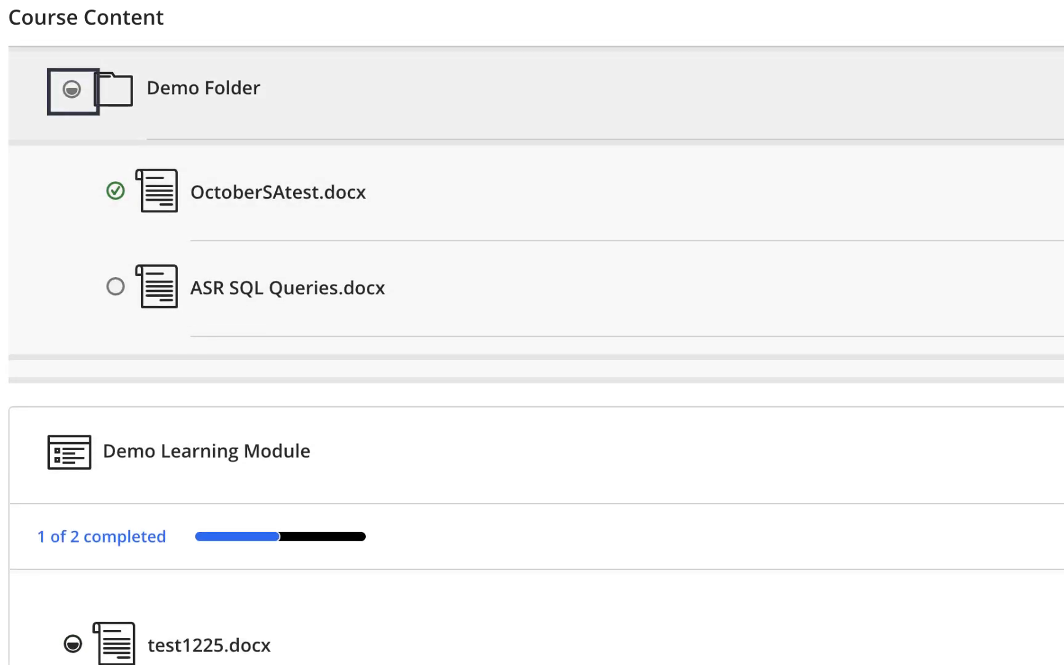
left_click(179, 114)
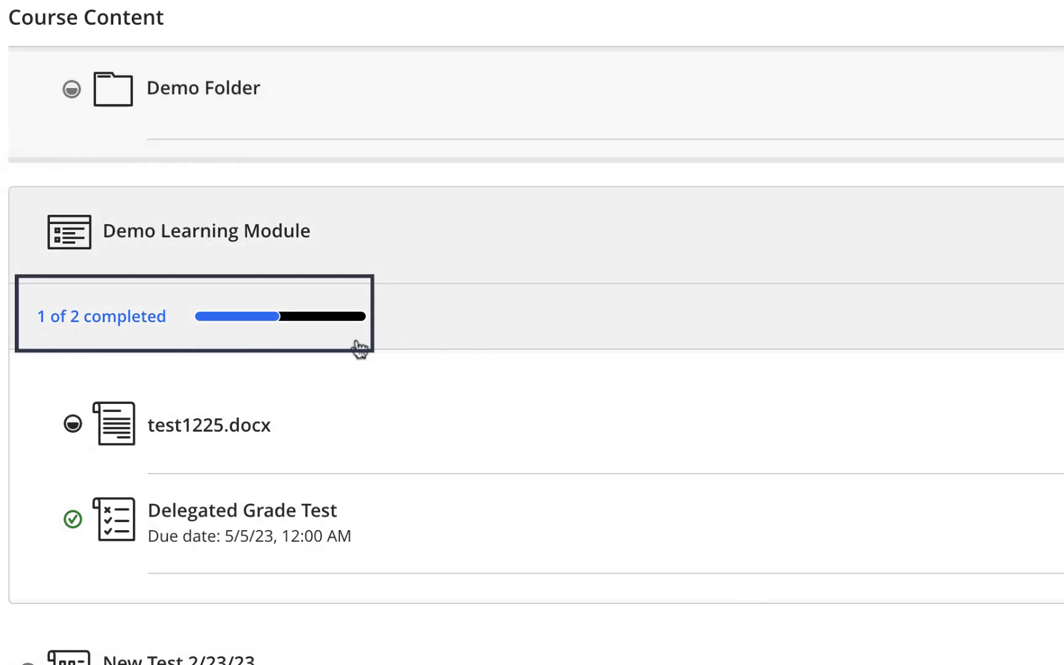
scroll(455, 406, "down", 3)
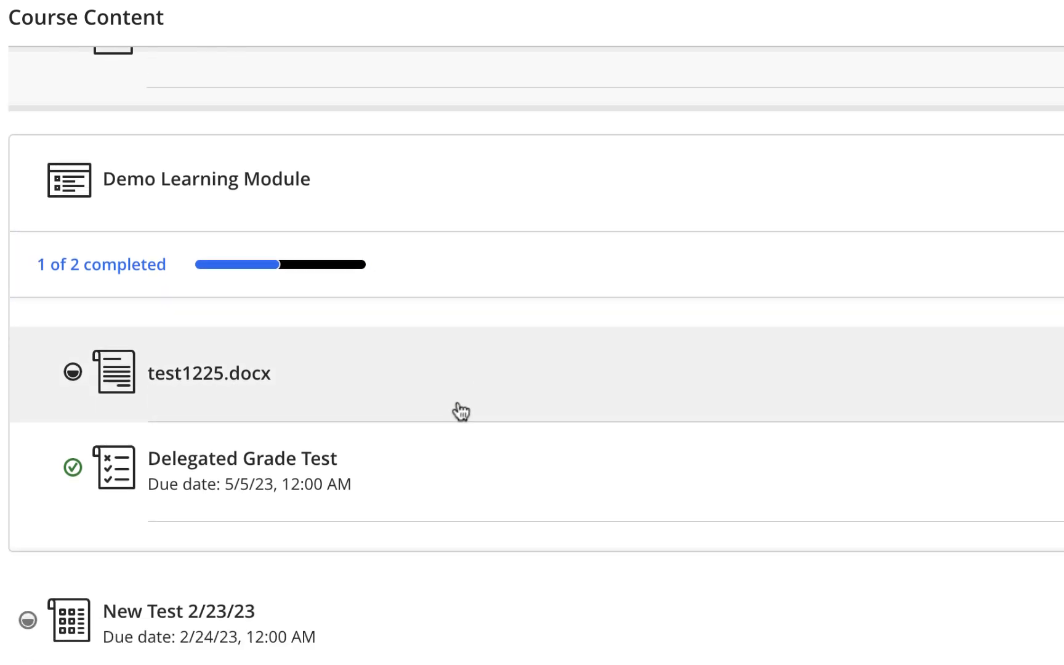
scroll(463, 404, "down", 9)
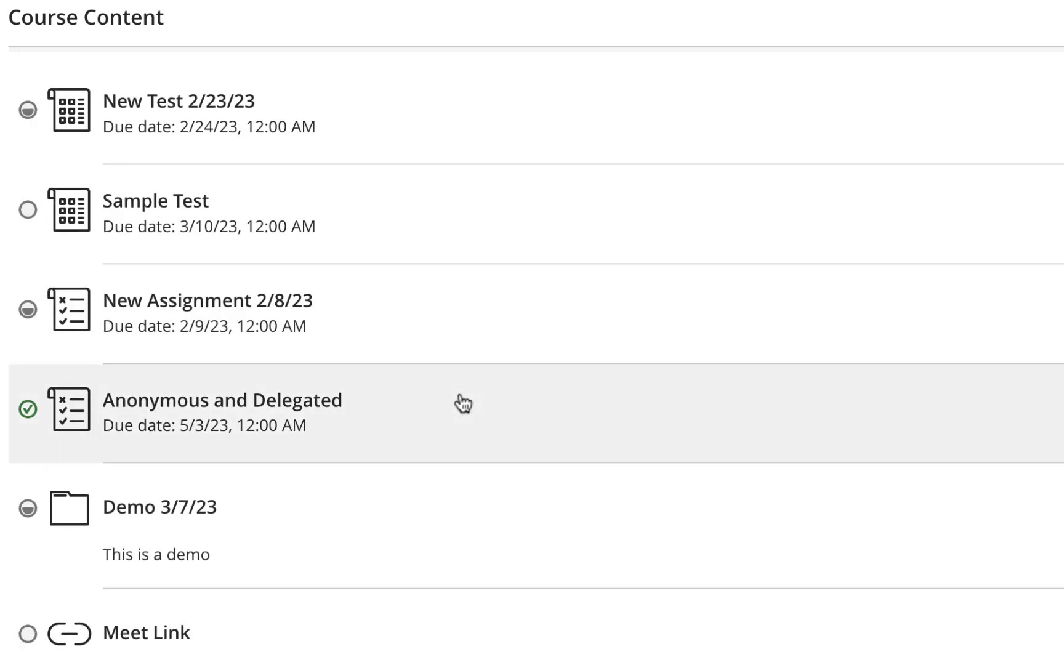
scroll(463, 403, "up", 15)
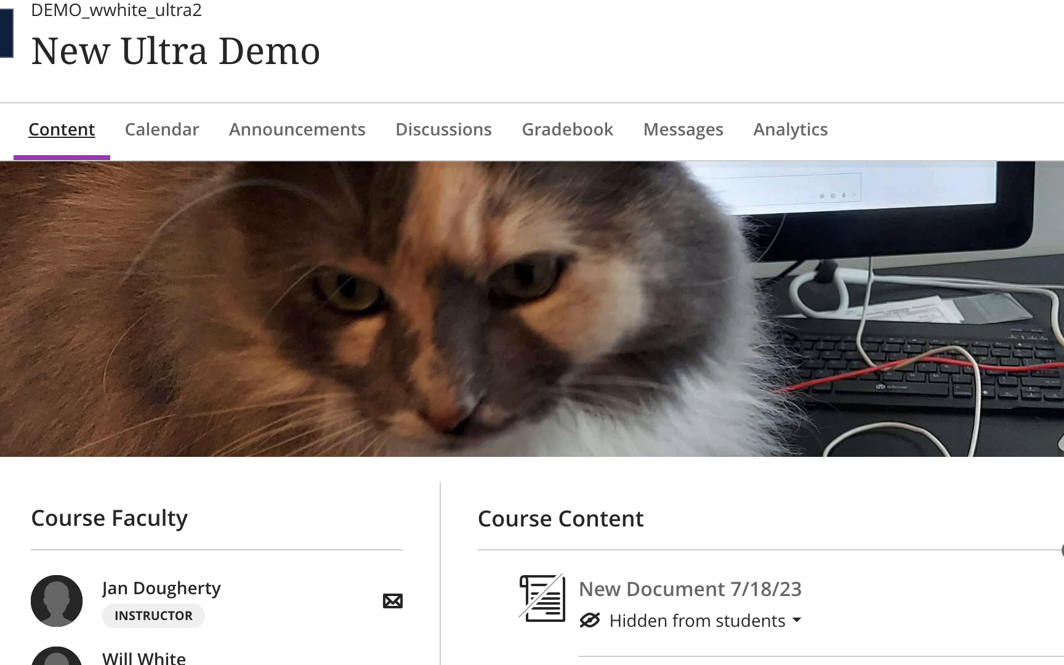
Open the bookmarked preview student's record from the course analytics of New Ultra Demo.
left_click(808, 134)
scroll(844, 333, "down", 5)
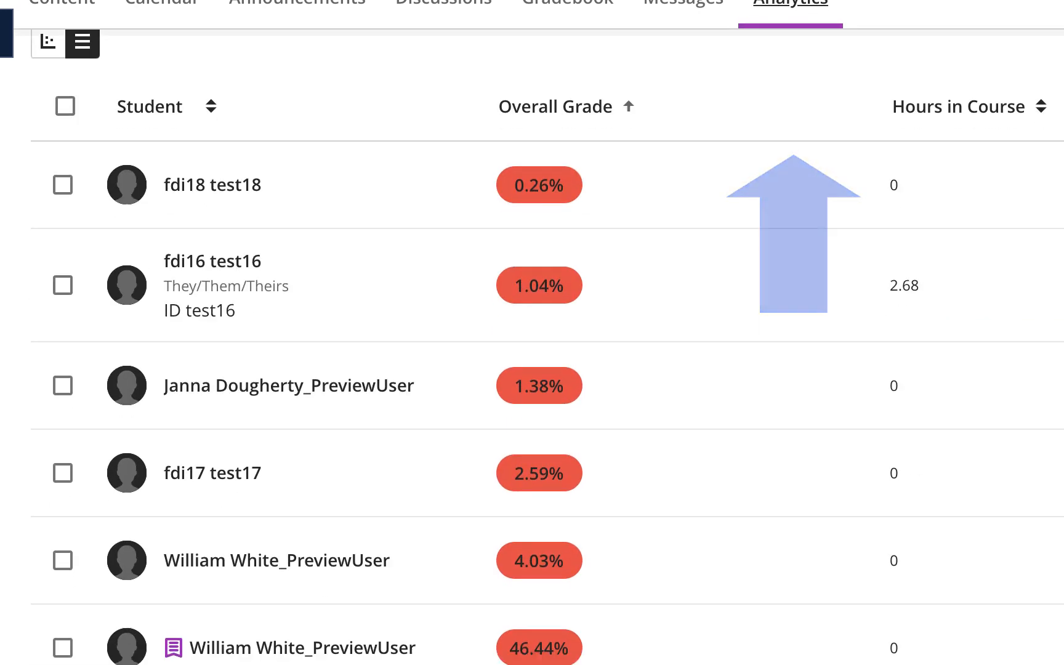
left_click(248, 648)
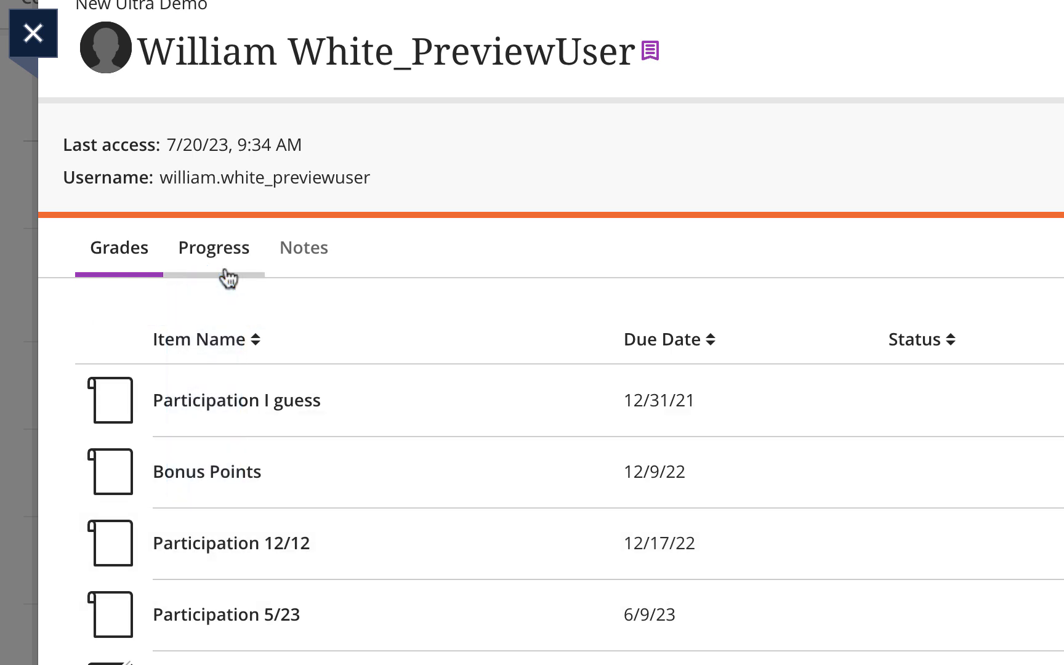
Examine the preview student's progress on each course item visible to students.
left_click(228, 277)
scroll(814, 330, "down", 9)
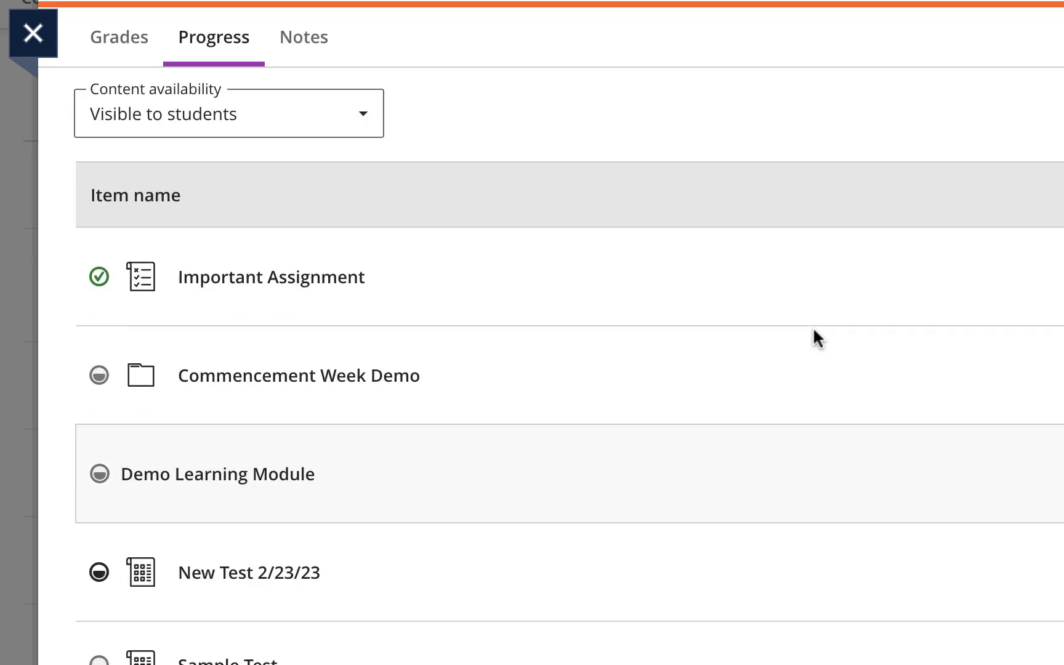
scroll(815, 331, "down", 8)
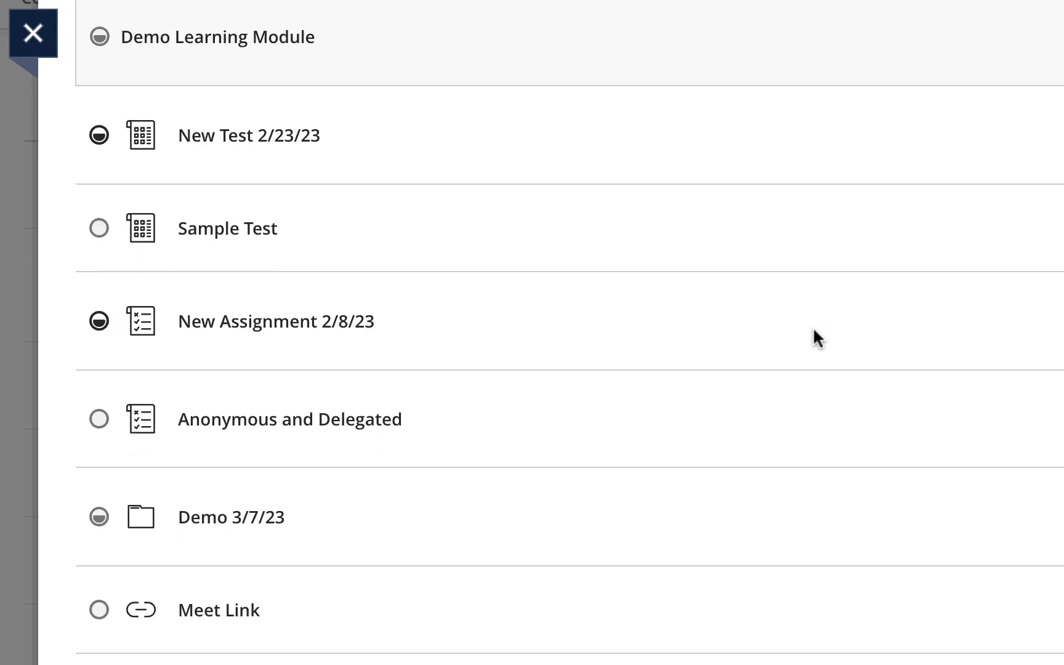
scroll(814, 330, "up", 15)
scroll(813, 327, "up", 2)
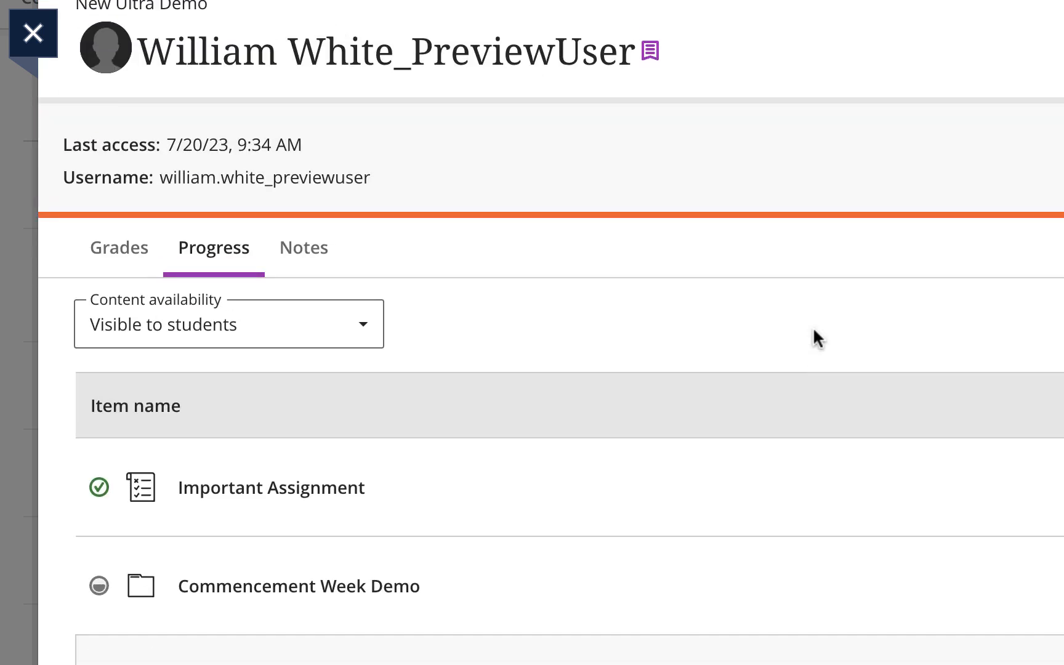